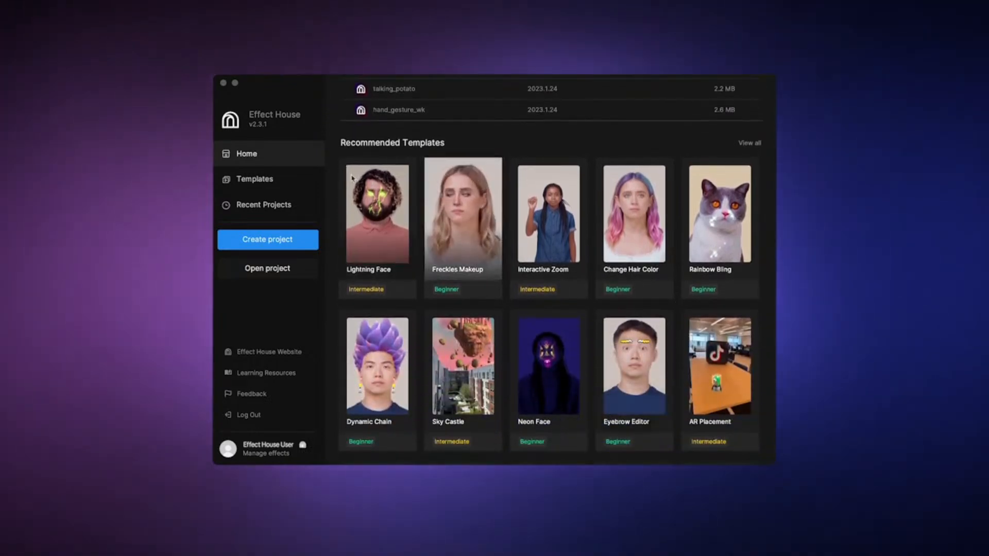
Browse the Recommended, Face, Body, Interactive, World and Audio template categories, and open the Freckles Makeup template
{"action": "left_click", "coordinate": [286, 181]}
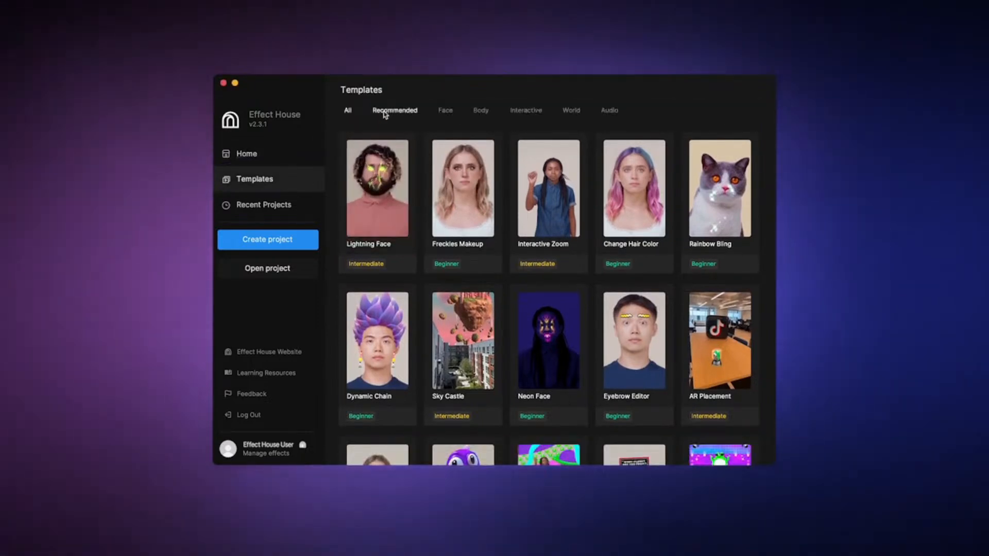
{"action": "left_click", "coordinate": [383, 113]}
{"action": "left_click", "coordinate": [444, 111]}
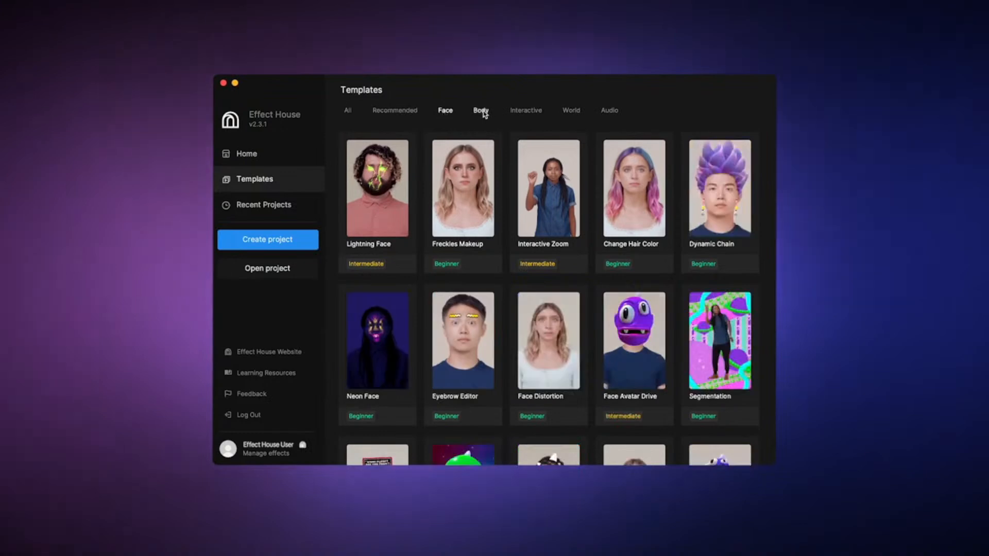
{"action": "left_click", "coordinate": [482, 113]}
{"action": "left_click", "coordinate": [534, 116]}
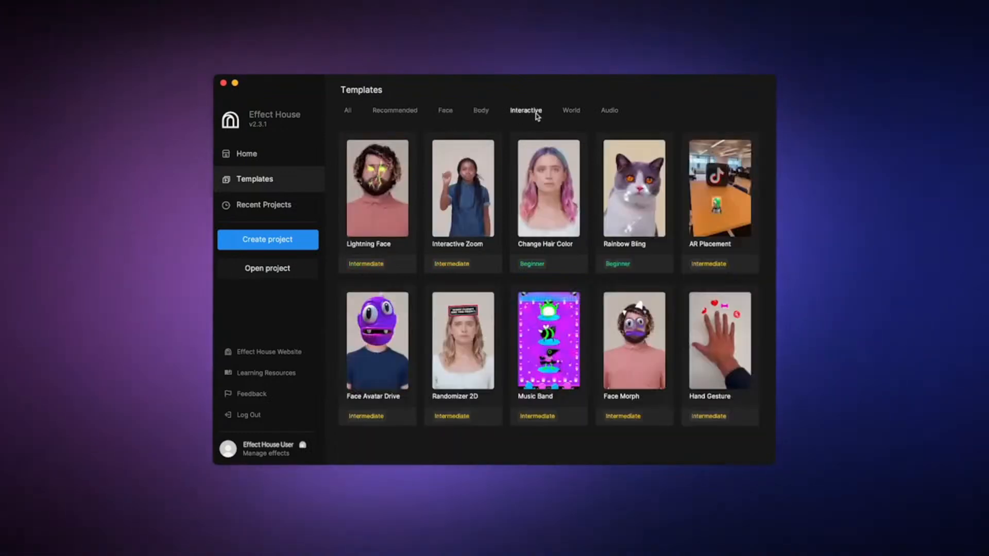
{"action": "left_click", "coordinate": [572, 112]}
{"action": "left_click", "coordinate": [610, 111]}
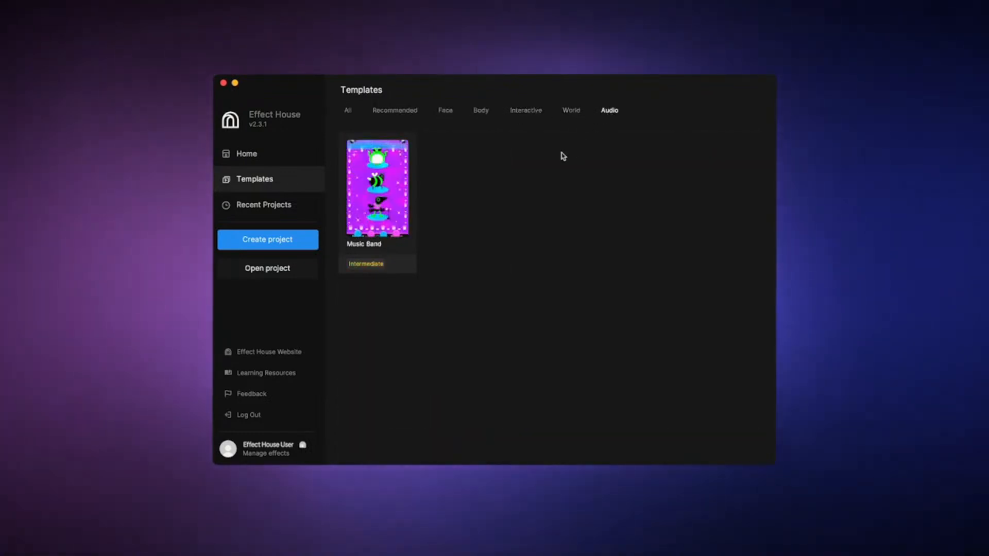
{"action": "left_click", "coordinate": [270, 206]}
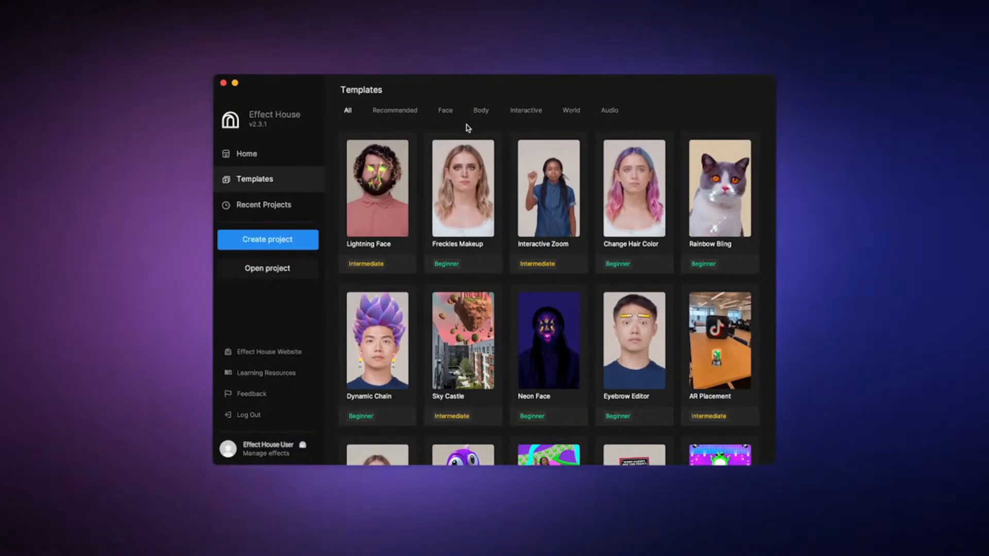
{"action": "left_click", "coordinate": [462, 191]}
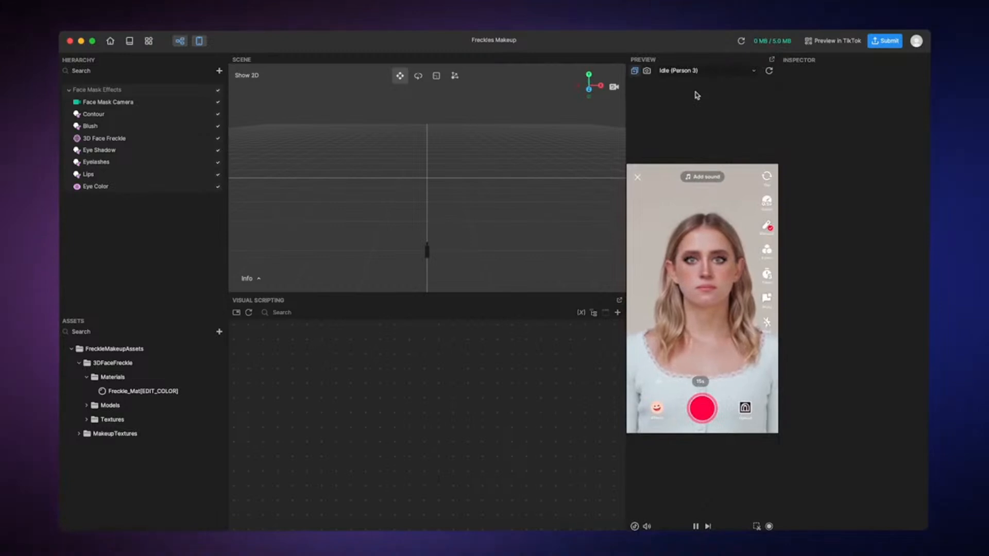
Examine the available preview media and the interface and device options for the preview
{"action": "left_click", "coordinate": [690, 71]}
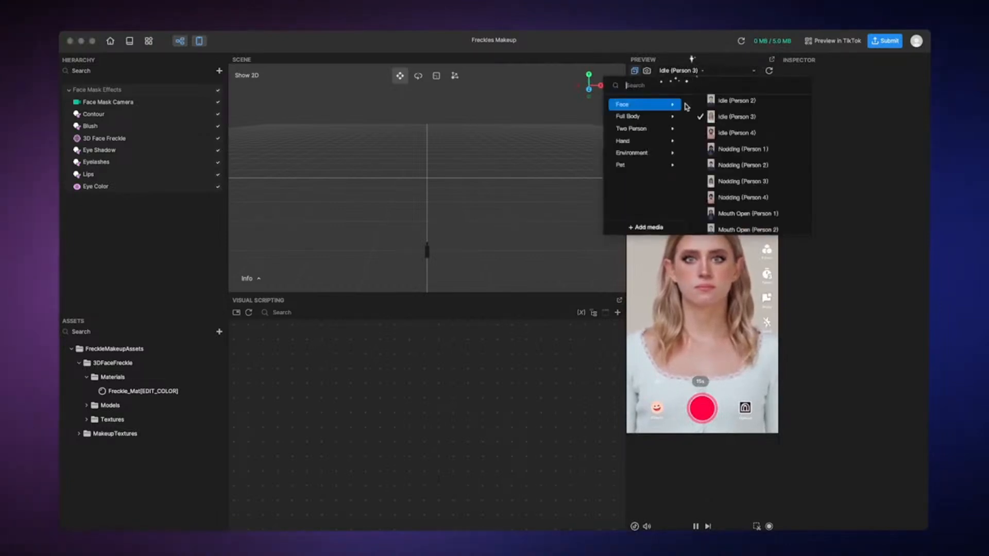
{"action": "left_click", "coordinate": [719, 74]}
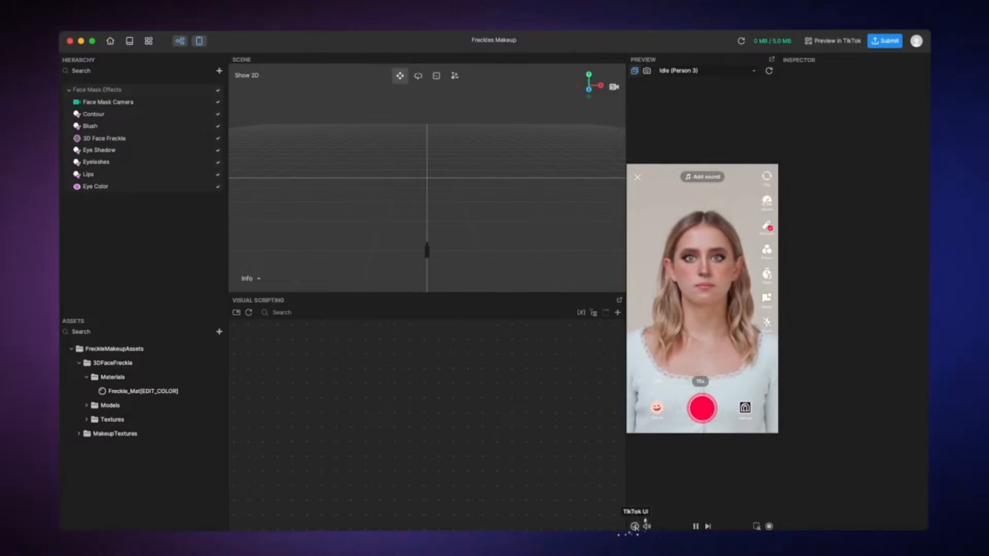
{"action": "left_click", "coordinate": [635, 527]}
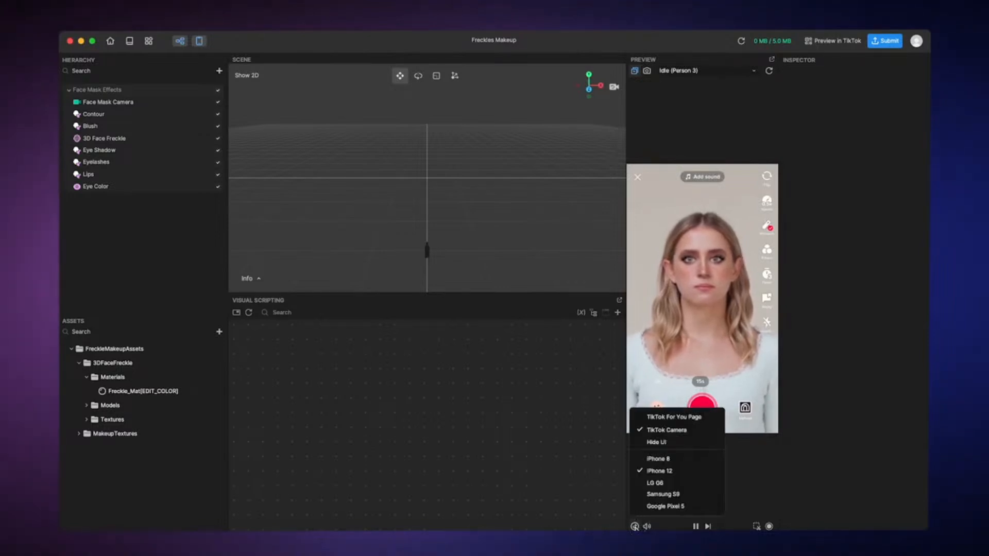
{"action": "left_click", "coordinate": [634, 527]}
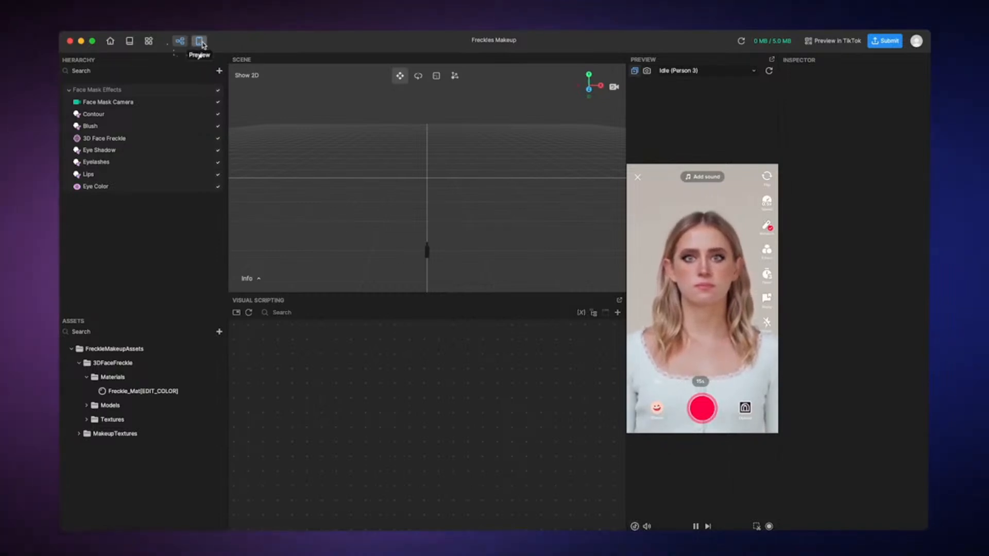
Detach the Preview panel into a floating window, move it slightly, and dock it back
{"action": "left_click", "coordinate": [771, 62]}
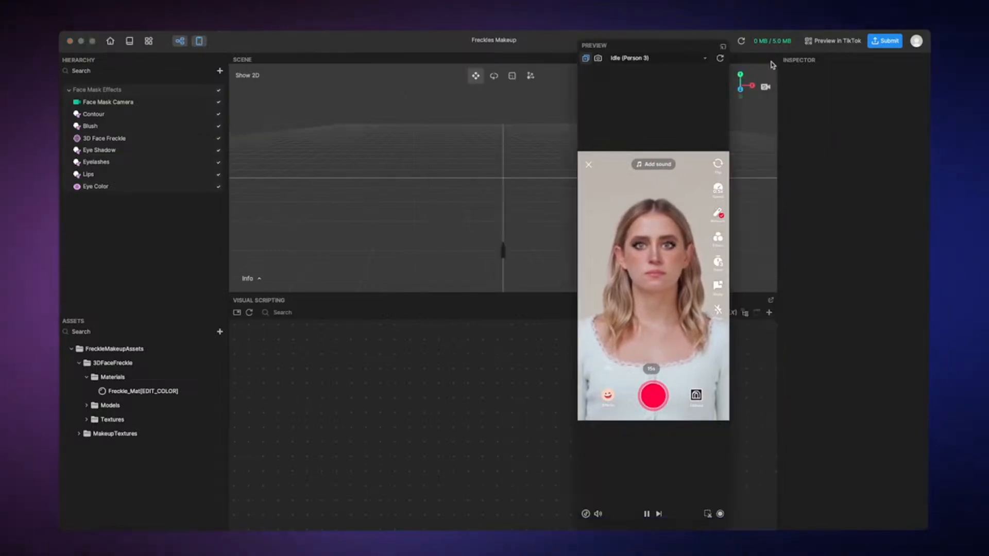
{"action": "left_click_drag", "start_coordinate": [680, 49], "coordinate": [712, 48]}
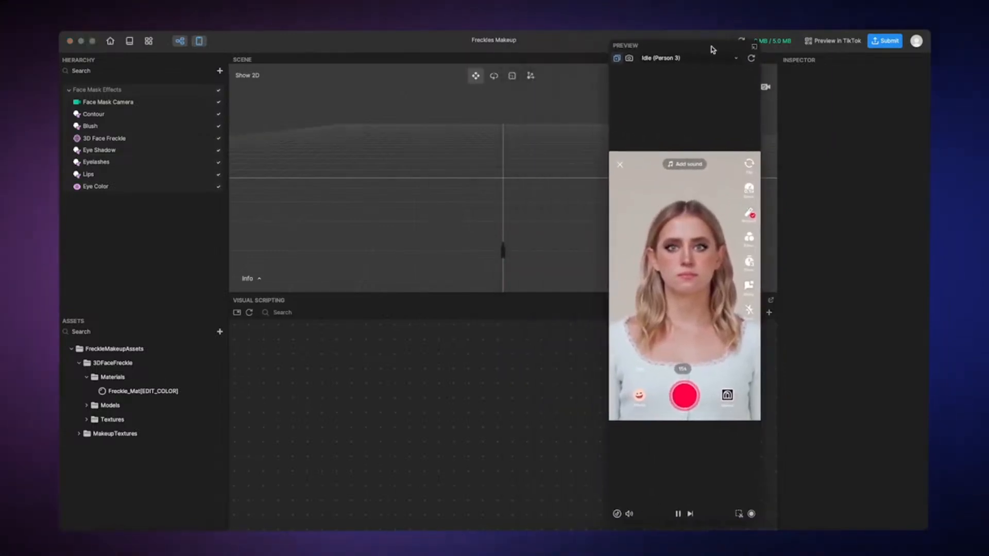
{"action": "left_click", "coordinate": [755, 46]}
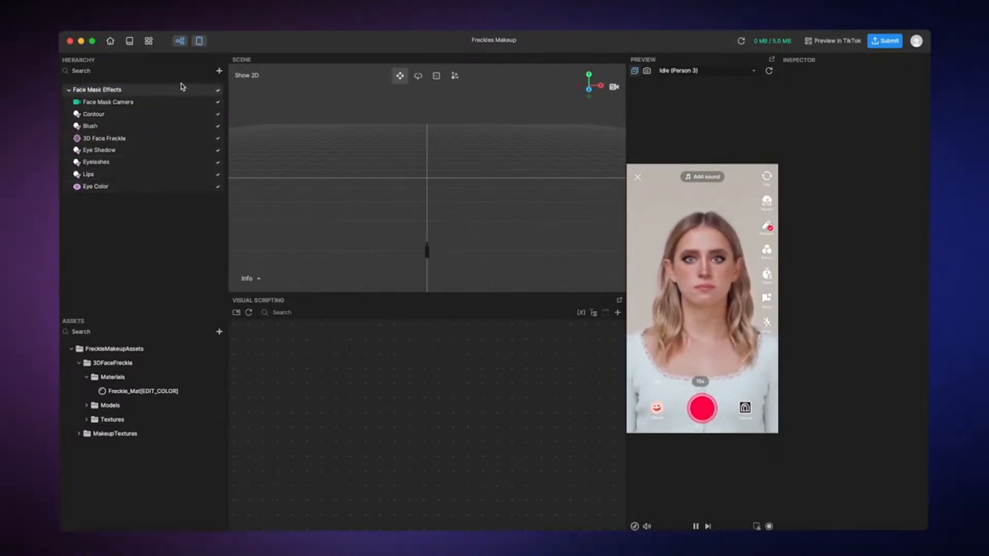
Toggle the visibility of the Eye Color and Lips effects off and back on
{"action": "left_click", "coordinate": [218, 188]}
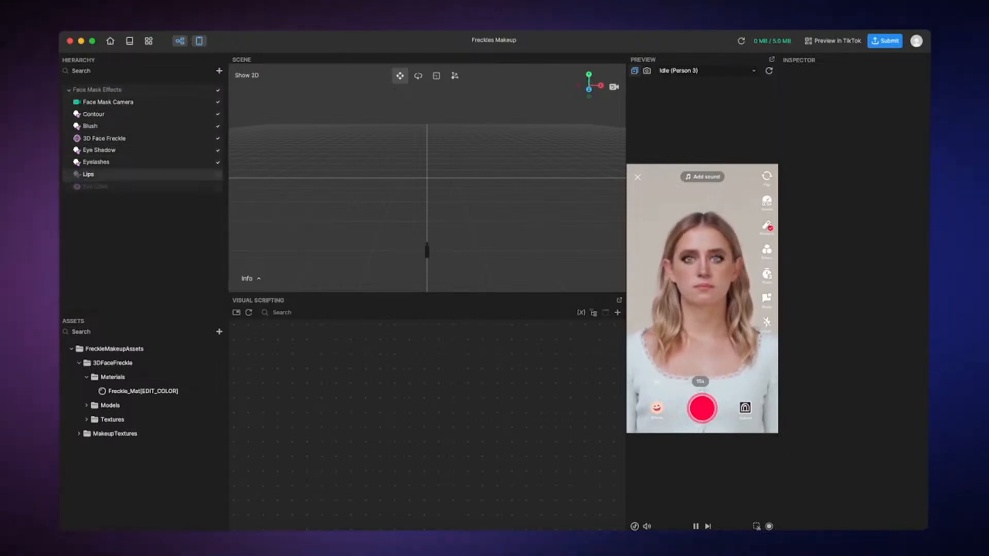
{"action": "left_click", "coordinate": [219, 175]}
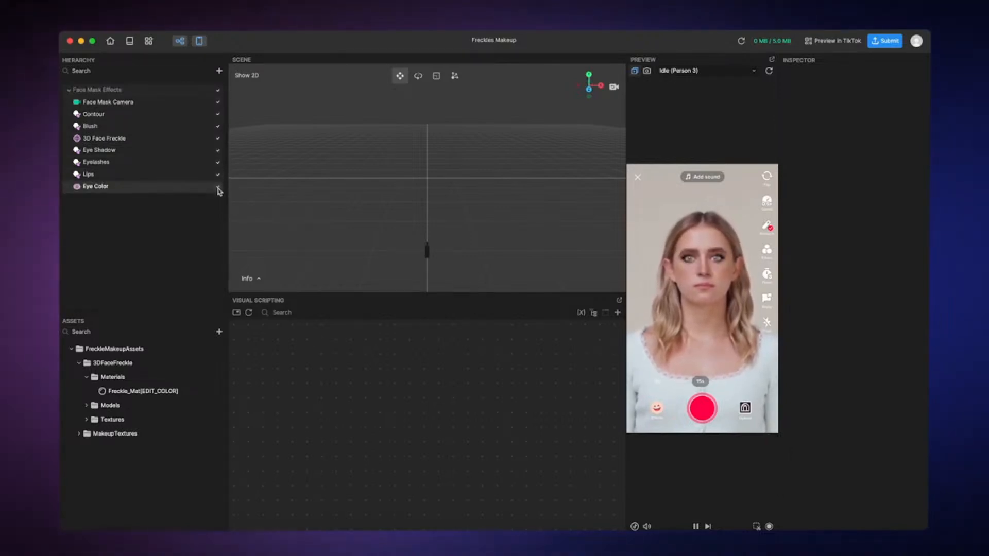
{"action": "left_click", "coordinate": [218, 91]}
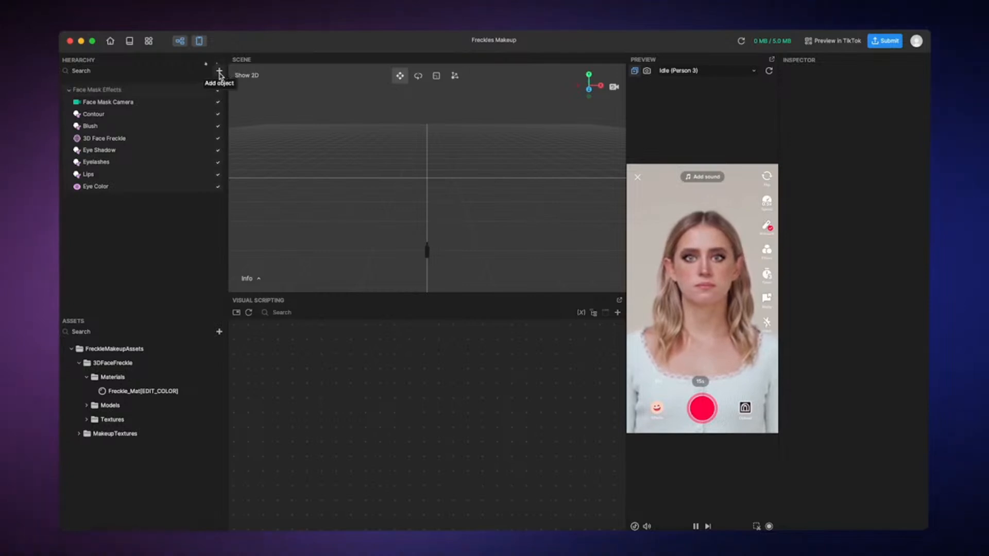
Add a Bling post effect and set its texture opacity to 0.80 and brightness to 0.30
{"action": "left_click", "coordinate": [219, 72]}
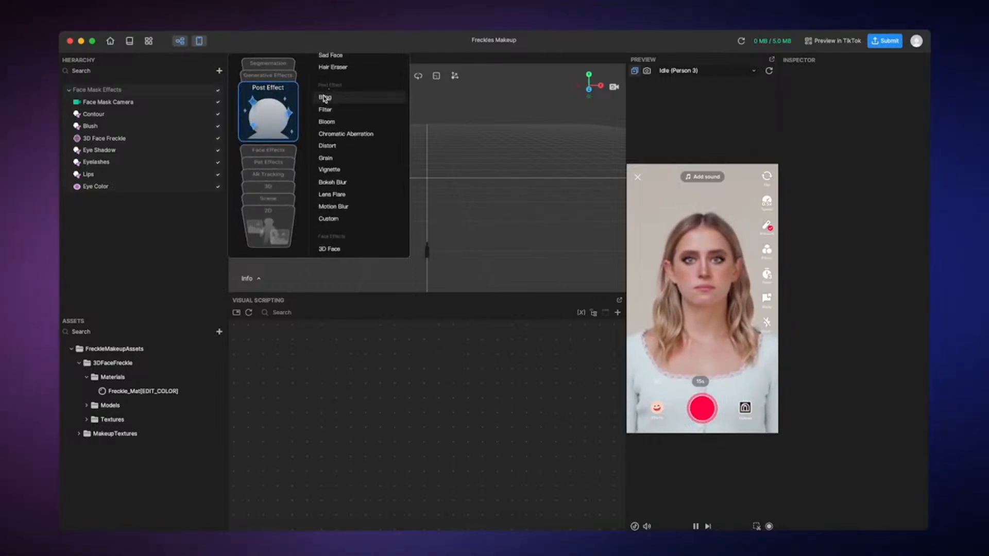
{"action": "left_click", "coordinate": [325, 98]}
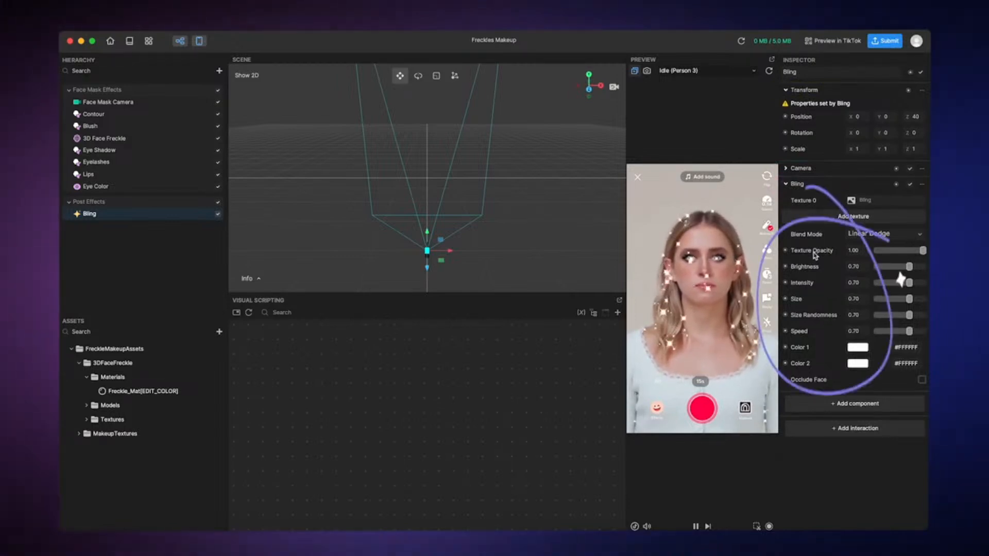
{"action": "left_click_drag", "start_coordinate": [923, 251], "coordinate": [890, 268]}
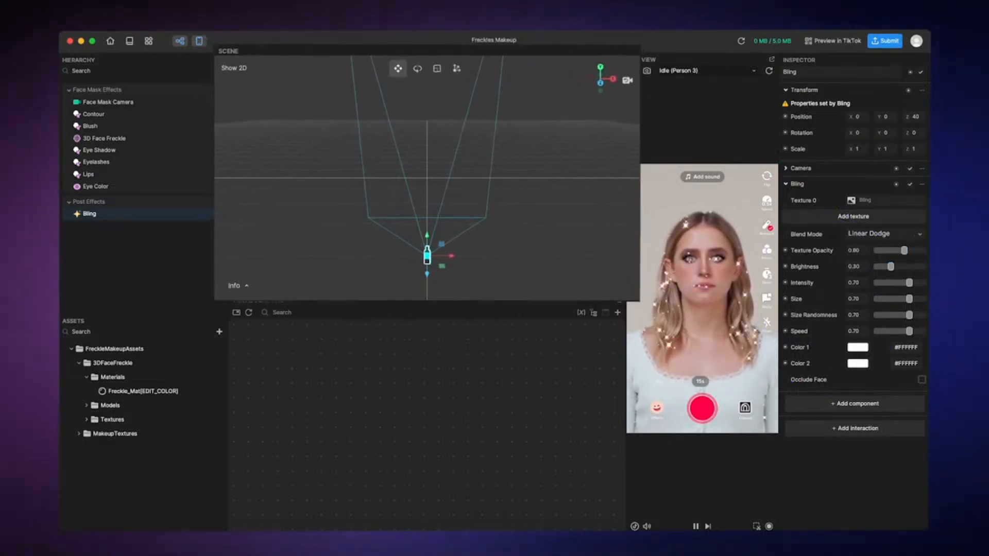
{"action": "left_click", "coordinate": [573, 218]}
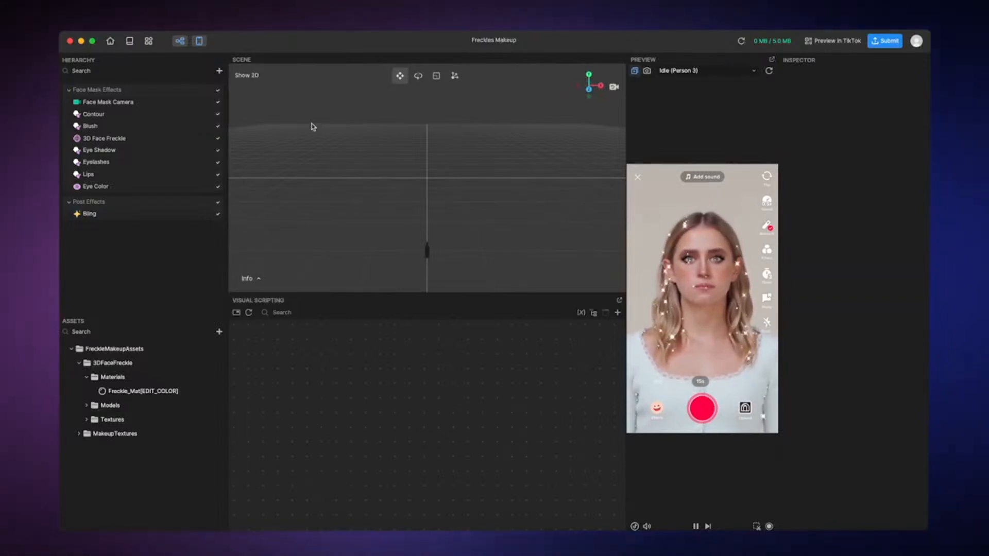
Add a 3D Image object and move it just below the scene origin, to about X -1.5 and Z 3.2
{"action": "left_click", "coordinate": [219, 71]}
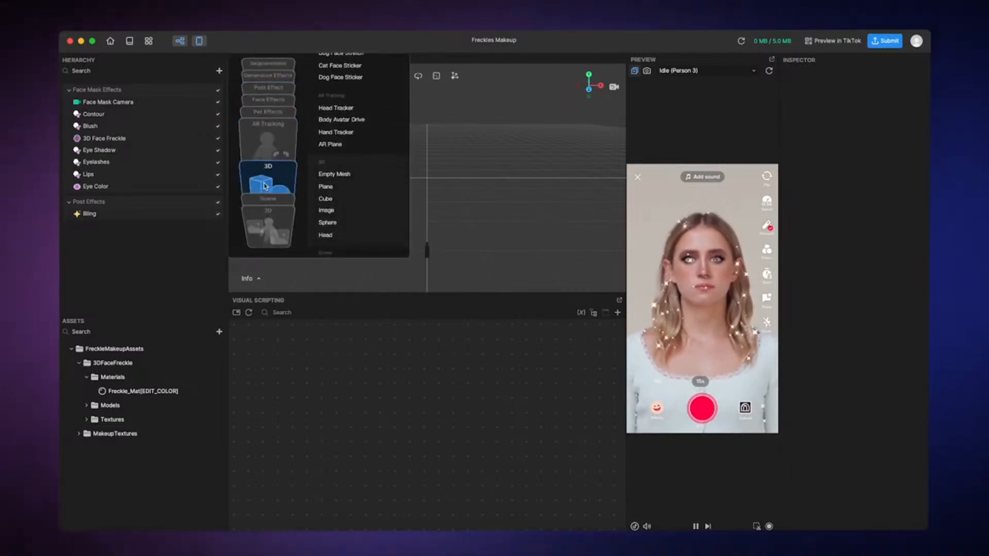
{"action": "left_click", "coordinate": [327, 182]}
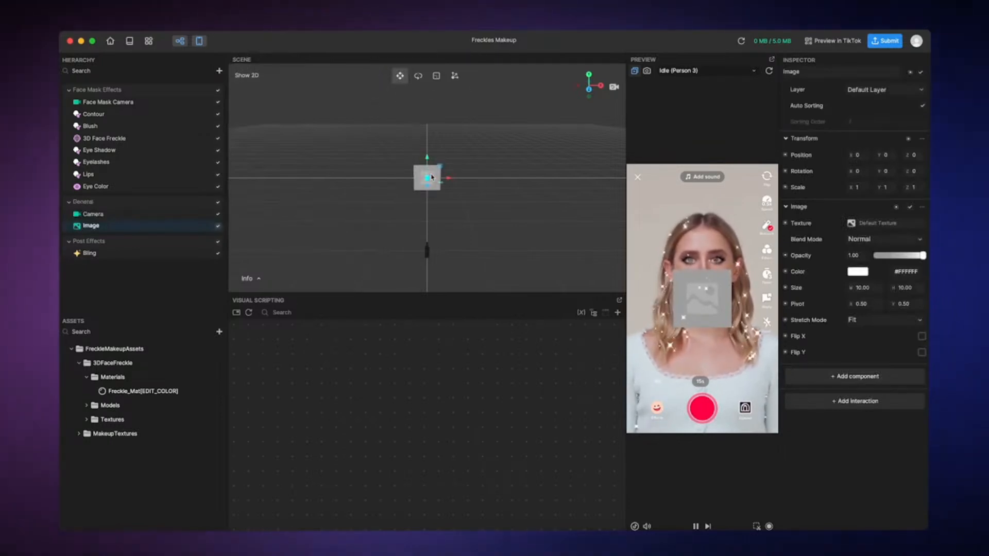
{"action": "left_click_drag", "start_coordinate": [427, 181], "coordinate": [423, 204]}
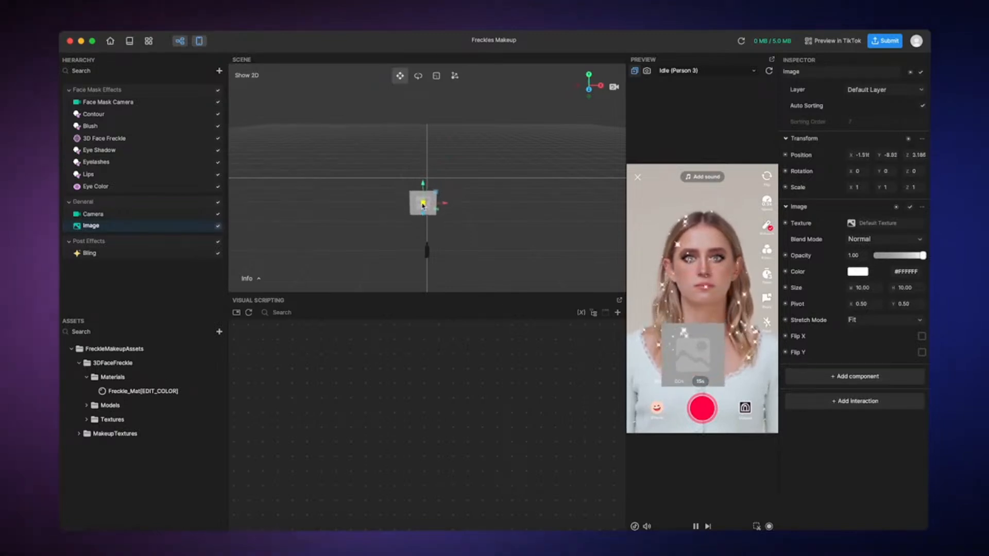
Rotate the image to about 318.2° around the Y axis and scale it uniformly to 0.7
{"action": "left_click", "coordinate": [418, 76]}
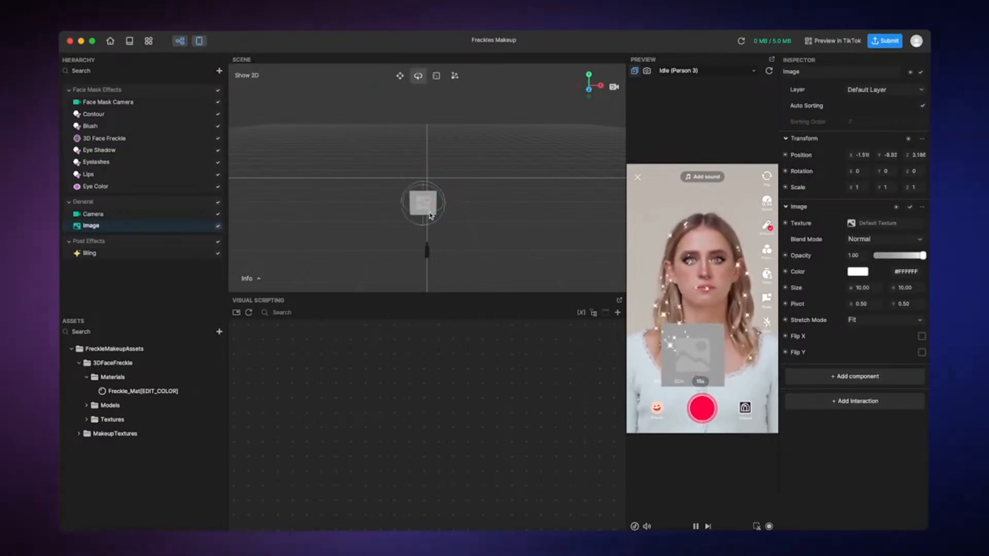
{"action": "left_click_drag", "start_coordinate": [431, 216], "coordinate": [410, 220]}
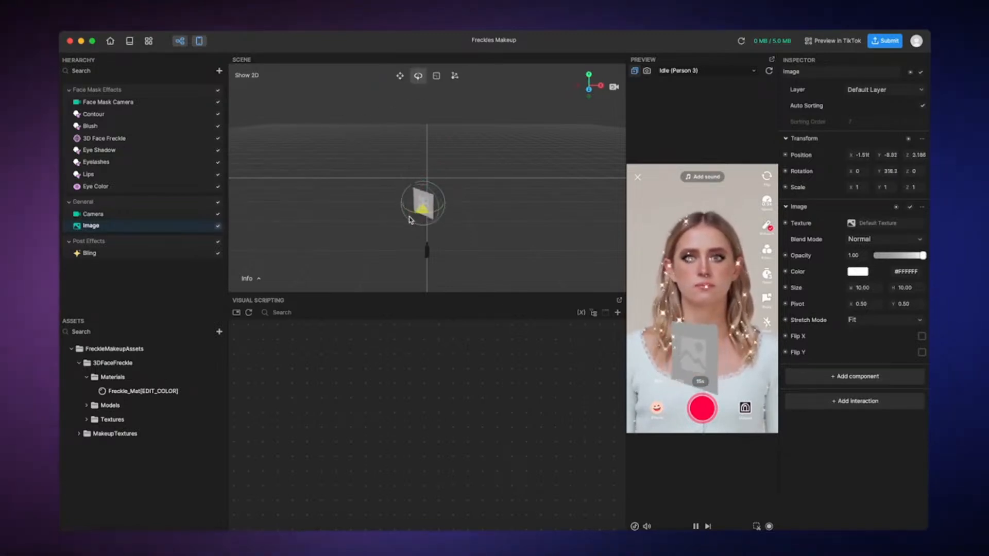
{"action": "left_click", "coordinate": [436, 76]}
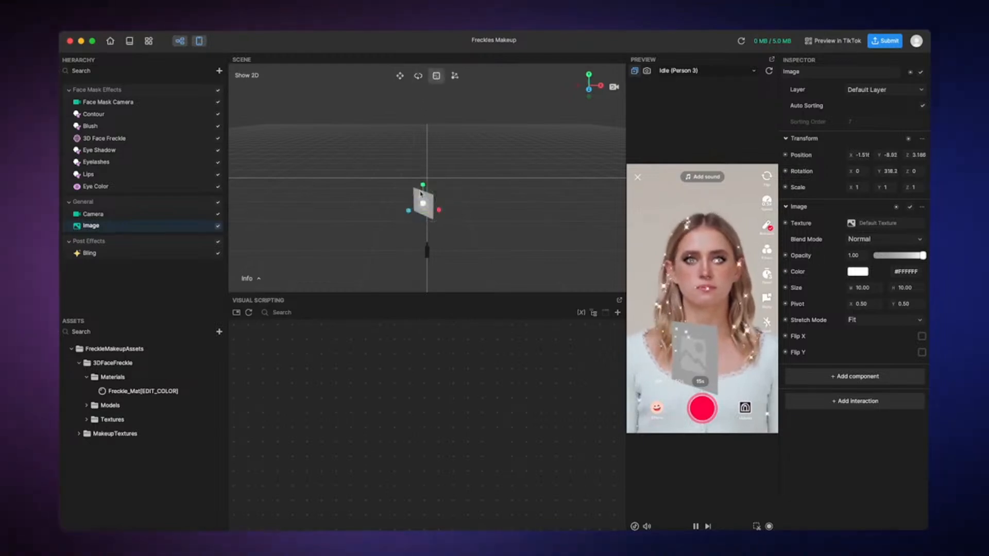
{"action": "left_click_drag", "start_coordinate": [426, 207], "coordinate": [422, 210]}
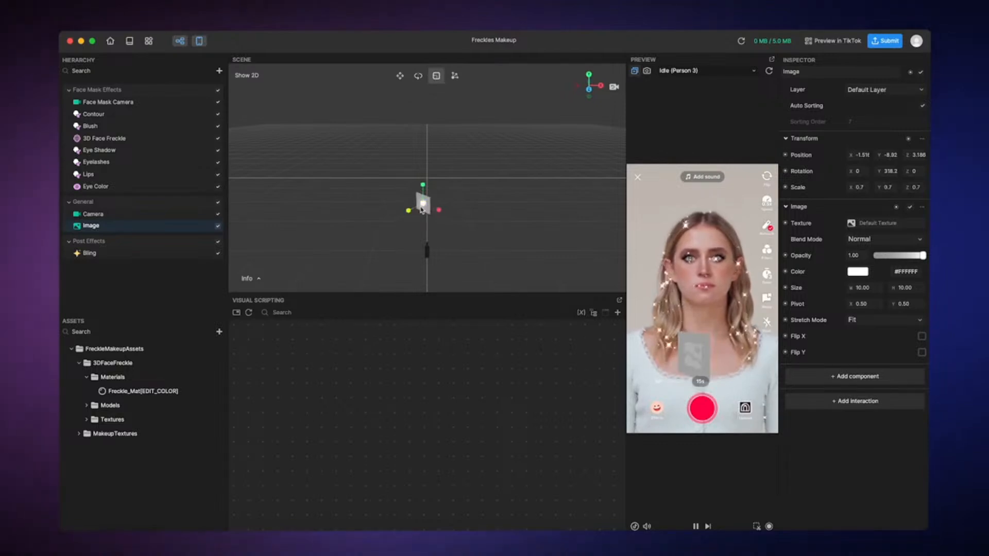
{"action": "left_click", "coordinate": [475, 180]}
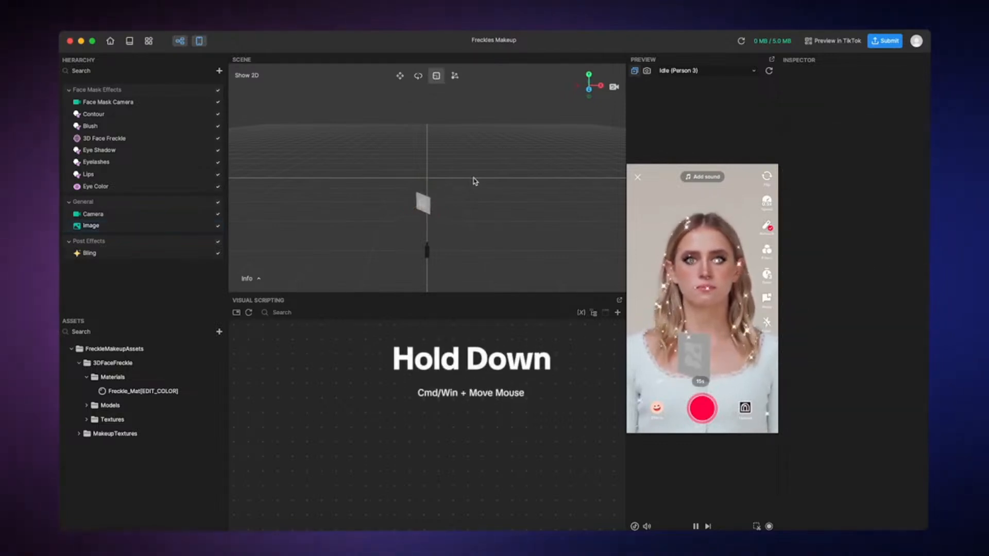
Orbit around the scene to inspect the image from an angle, and reset the view
{"action": "left_click_drag", "start_coordinate": [472, 181], "coordinate": [445, 189], "text": "super"}
{"action": "right_click_drag", "start_coordinate": [432, 192], "coordinate": [413, 181]}
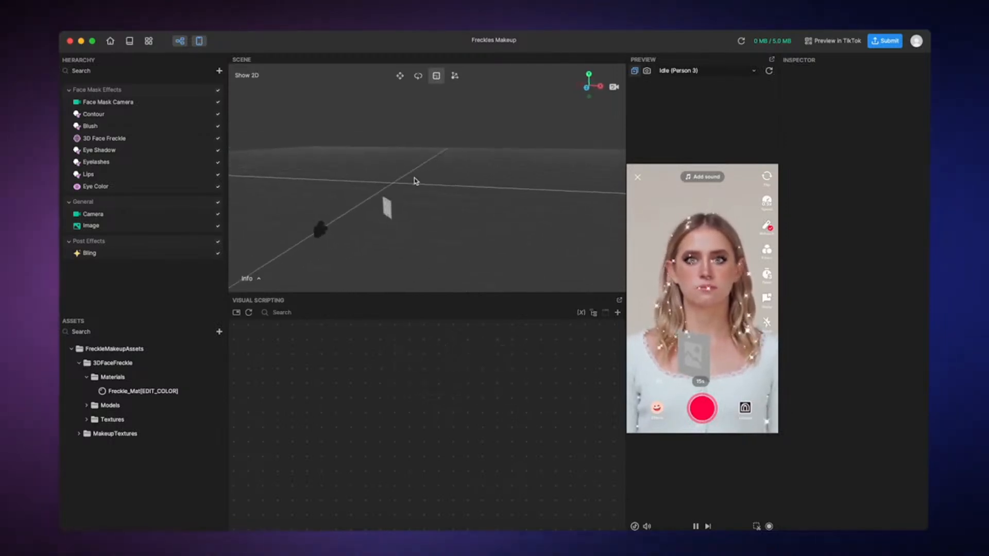
{"action": "left_click", "coordinate": [615, 88]}
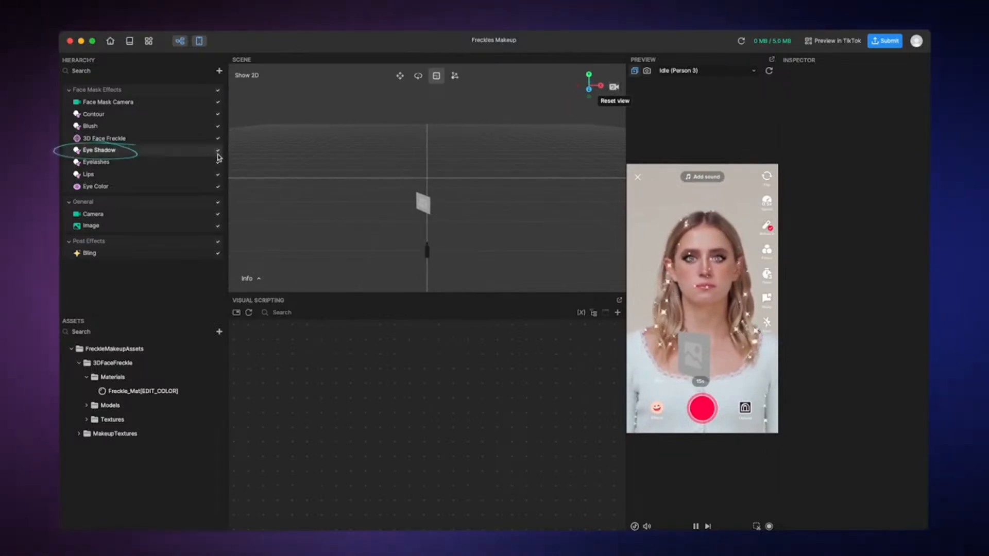
Open the Eye Shadow effect's properties to view its face mask settings
{"action": "left_click", "coordinate": [198, 156]}
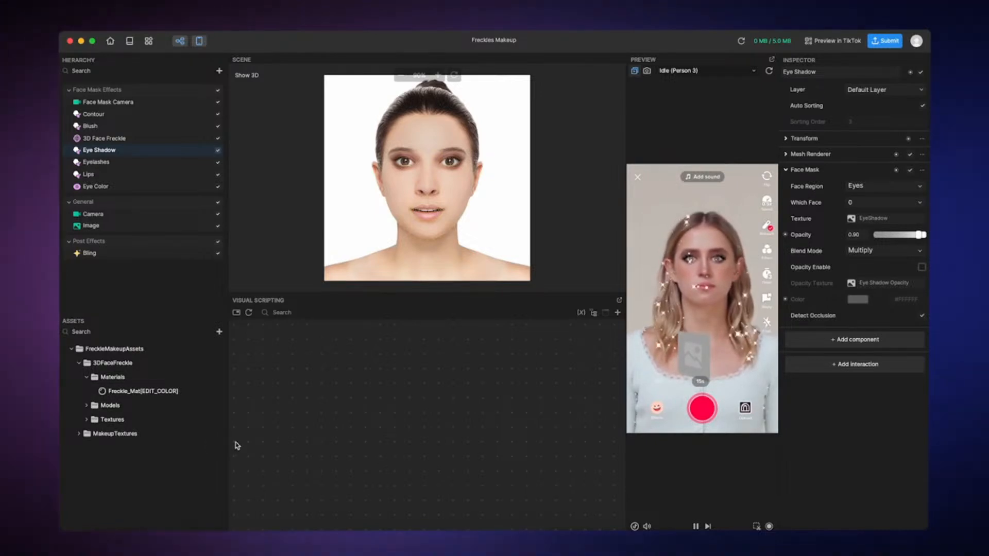
Change the albedo color of the Freckle_Mat[EDIT_COLOR] material to a medium blue
{"action": "left_click", "coordinate": [191, 393]}
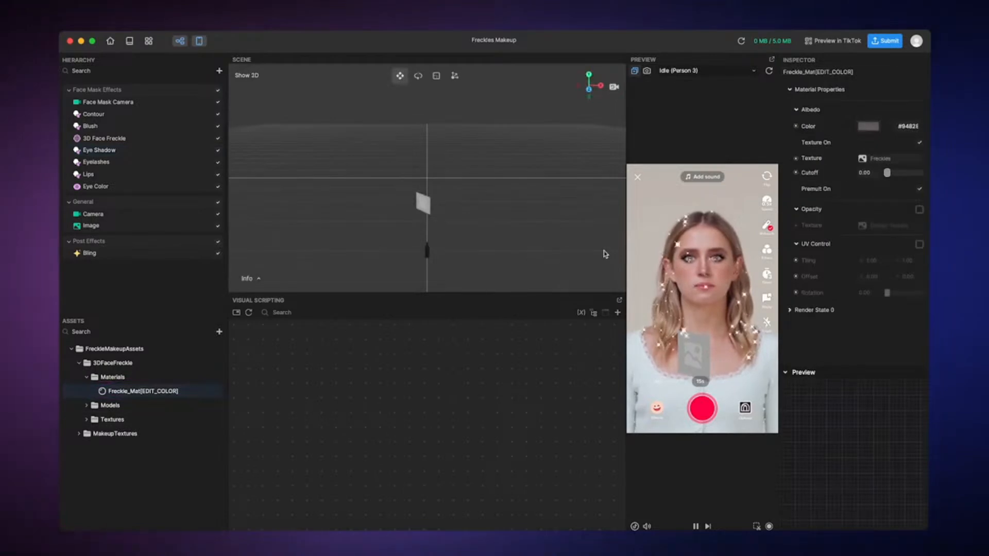
{"action": "left_click", "coordinate": [868, 126]}
{"action": "left_click", "coordinate": [774, 110]}
{"action": "left_click_drag", "start_coordinate": [787, 114], "coordinate": [835, 95]}
{"action": "left_click_drag", "start_coordinate": [745, 192], "coordinate": [836, 208]}
{"action": "left_click", "coordinate": [744, 52]}
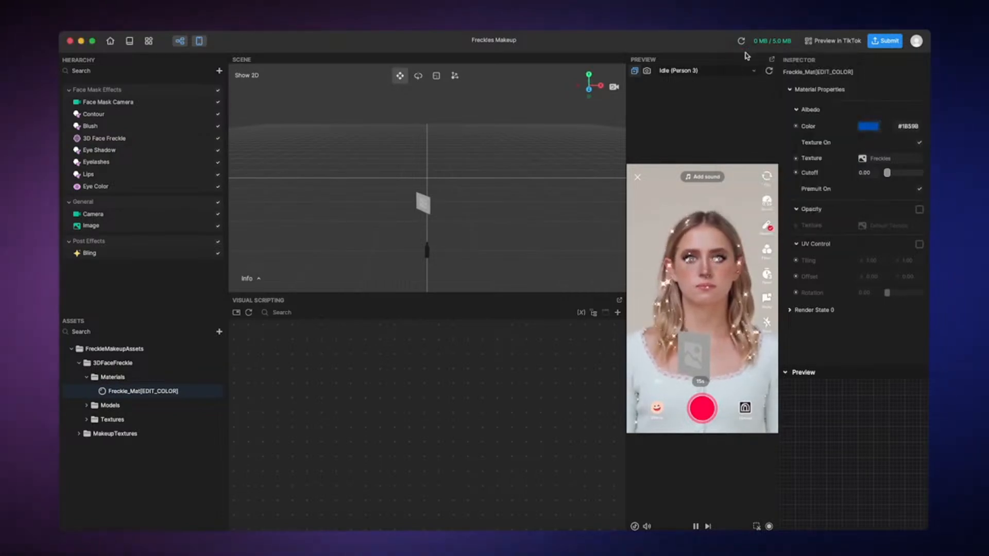
Look through the import options for adding a new asset to the project
{"action": "left_click", "coordinate": [219, 333]}
{"action": "mouse_move", "coordinate": [247, 323]}
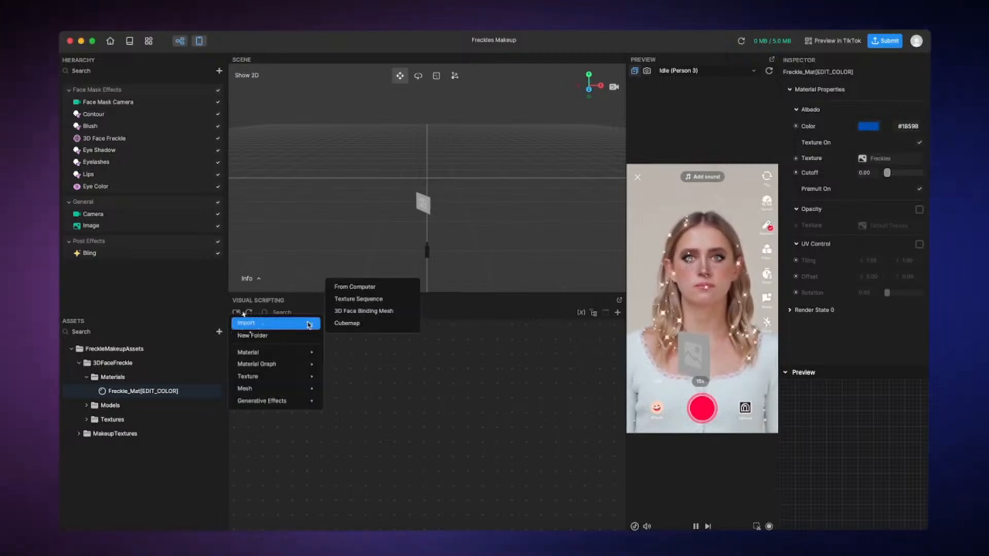
{"action": "left_click", "coordinate": [347, 323]}
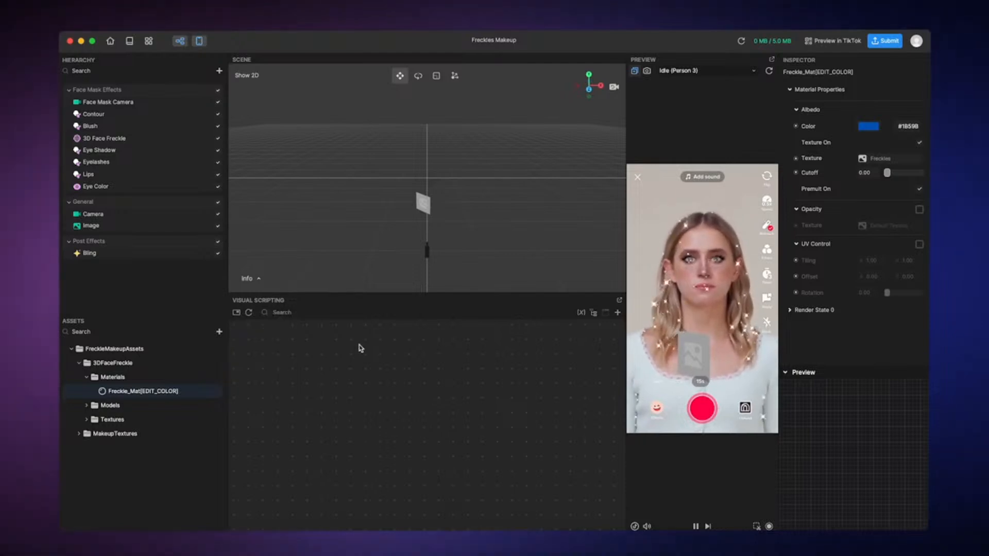
Browse the 3D models available in the Asset Library, and close the library
{"action": "left_click", "coordinate": [148, 41]}
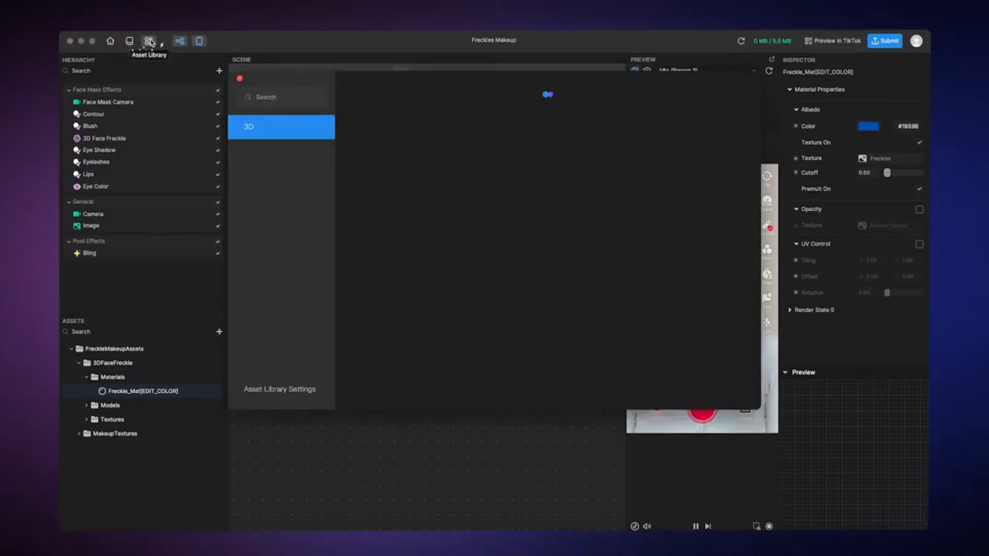
{"action": "scroll", "coordinate": [388, 171], "scroll_direction": "down", "scroll_amount": 5}
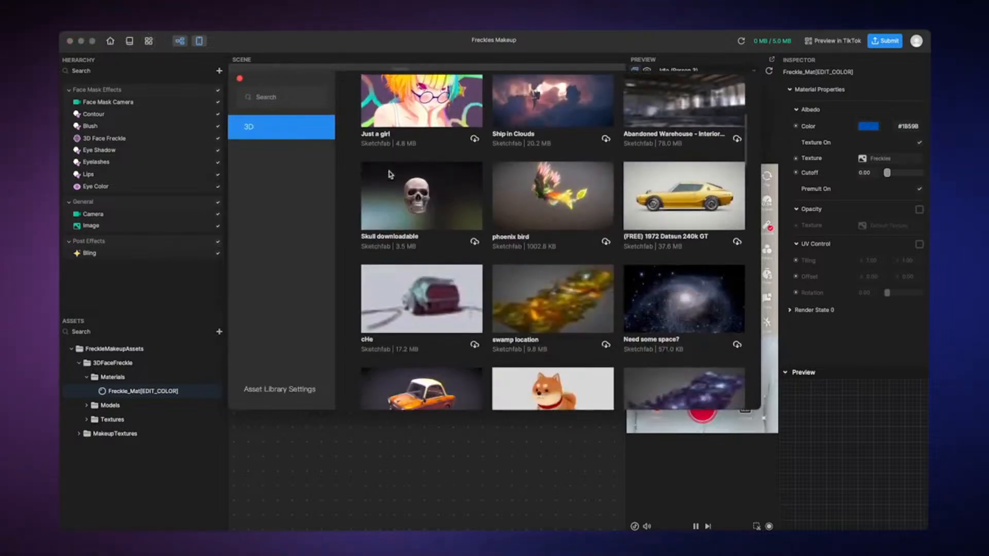
{"action": "scroll", "coordinate": [388, 171], "scroll_direction": "down", "scroll_amount": 3}
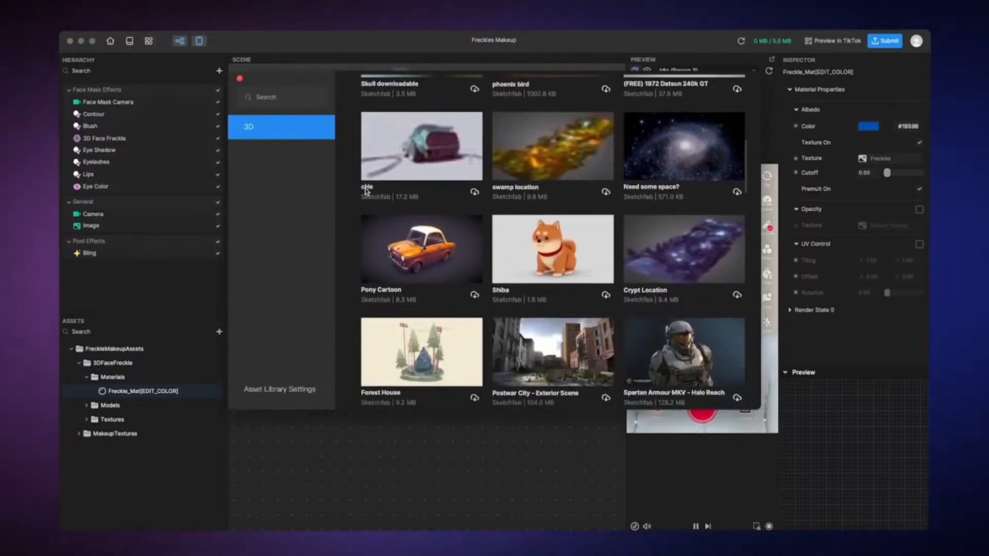
{"action": "left_click", "coordinate": [239, 79]}
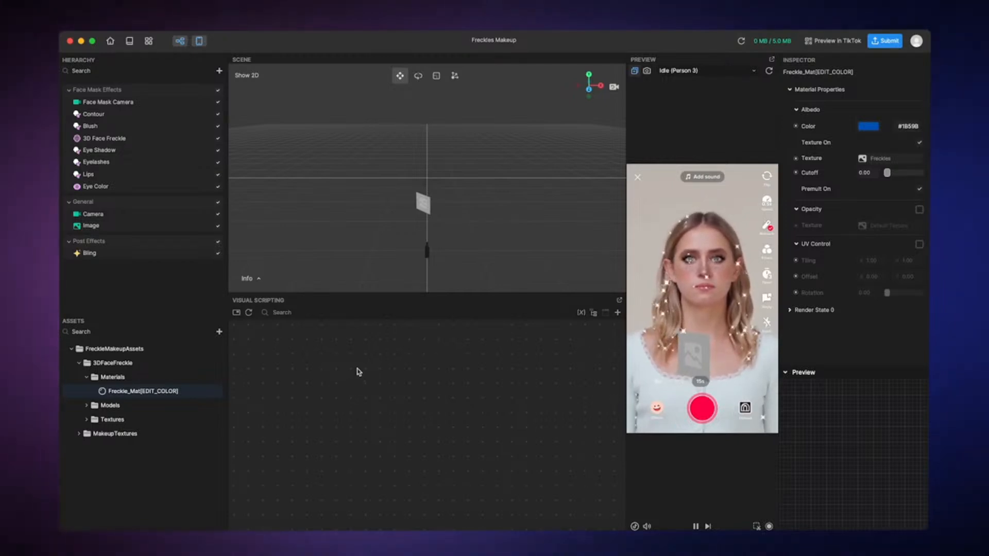
Hide and restore the Visual Scripting panel, and try it as a floating window before docking it back
{"action": "left_click", "coordinate": [179, 42]}
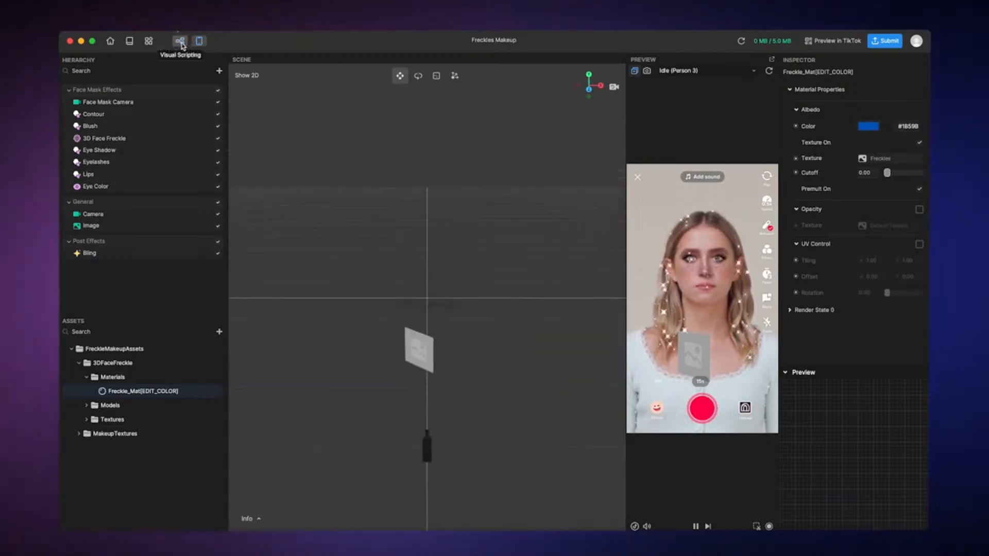
{"action": "left_click", "coordinate": [180, 41]}
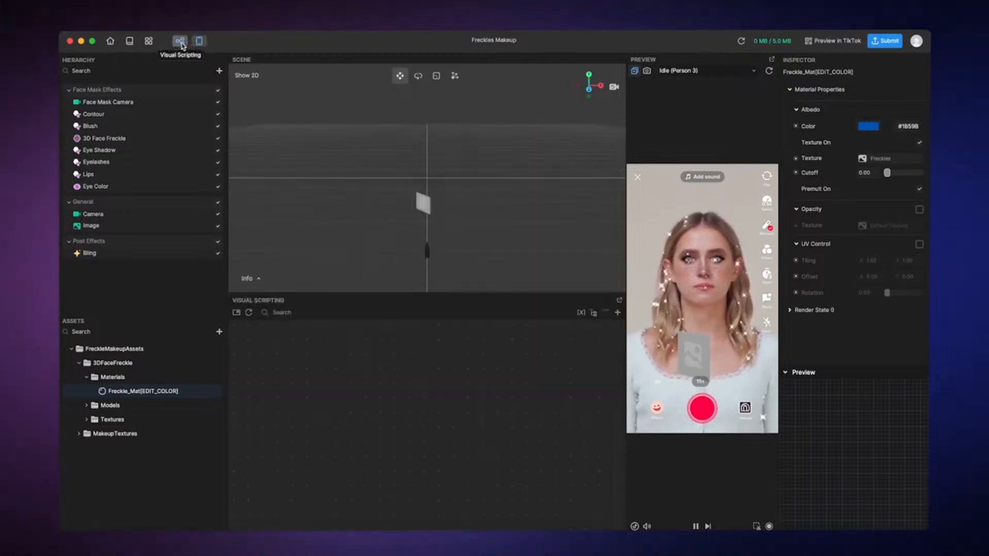
{"action": "left_click", "coordinate": [620, 302]}
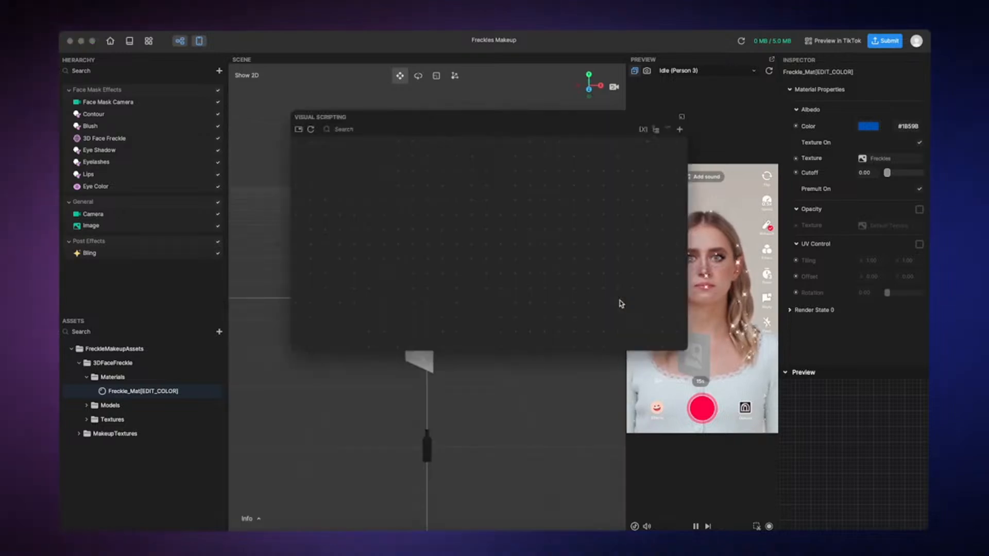
{"action": "left_click_drag", "start_coordinate": [611, 124], "coordinate": [578, 167]}
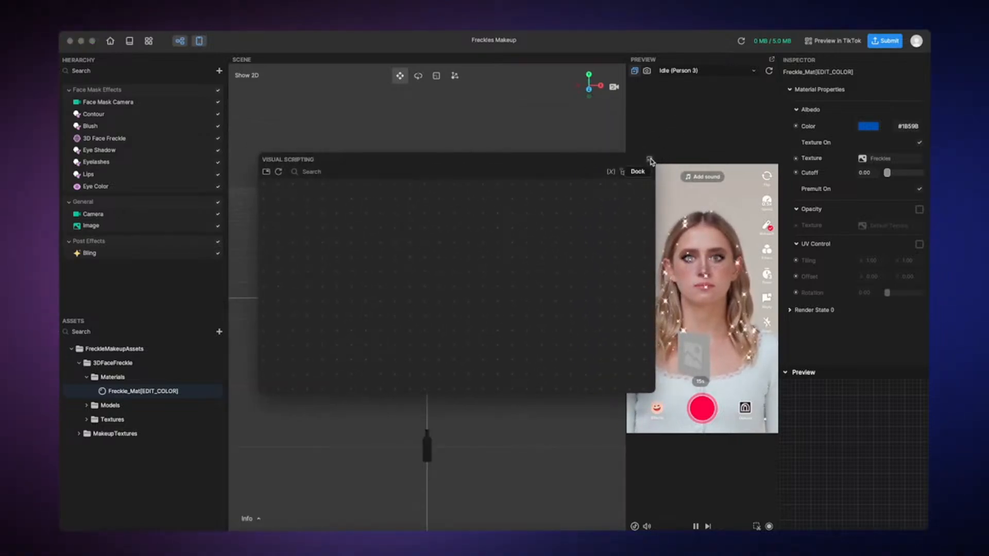
{"action": "left_click", "coordinate": [649, 160]}
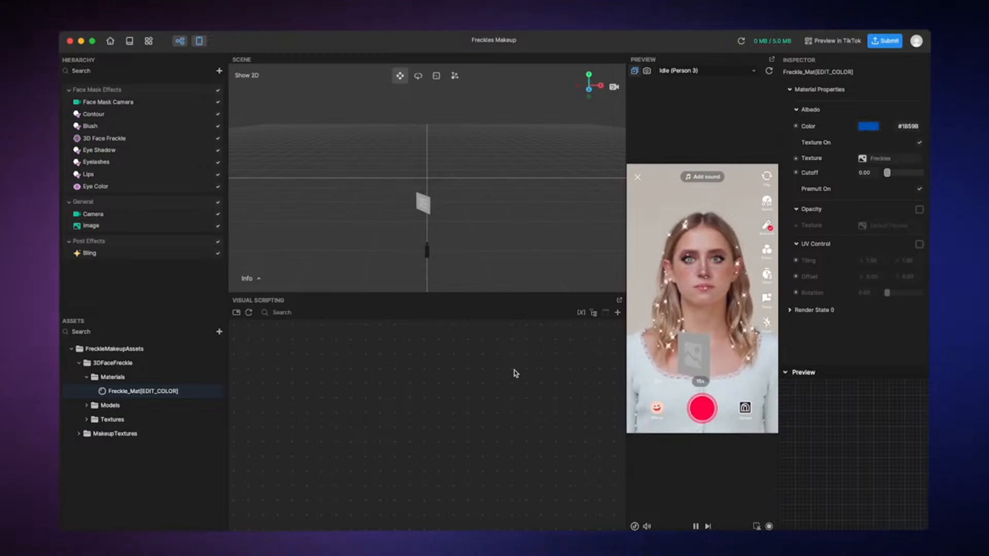
Add a Tap Screen to Toggle Visibility interaction to the Bling effect and test it in the preview
{"action": "left_click", "coordinate": [189, 259]}
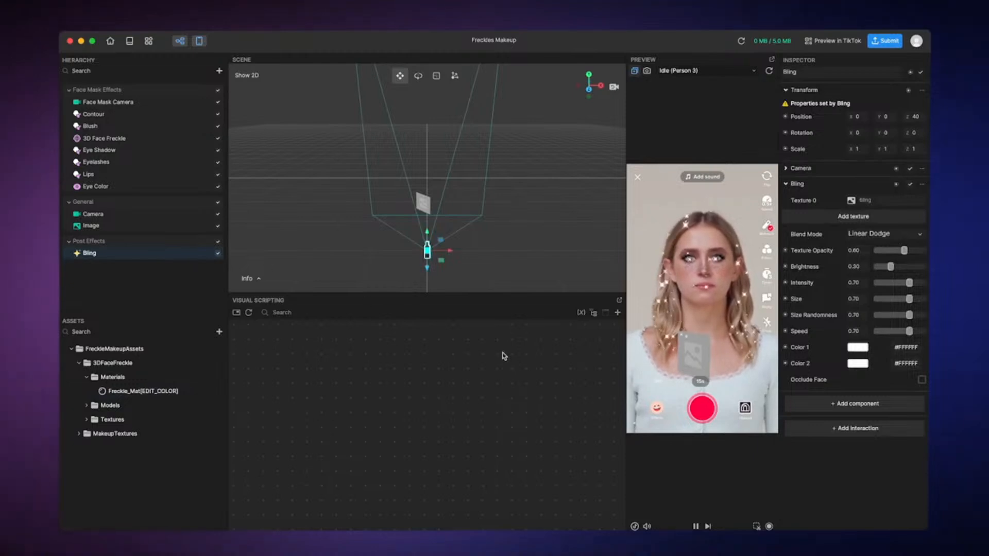
{"action": "left_click", "coordinate": [850, 429]}
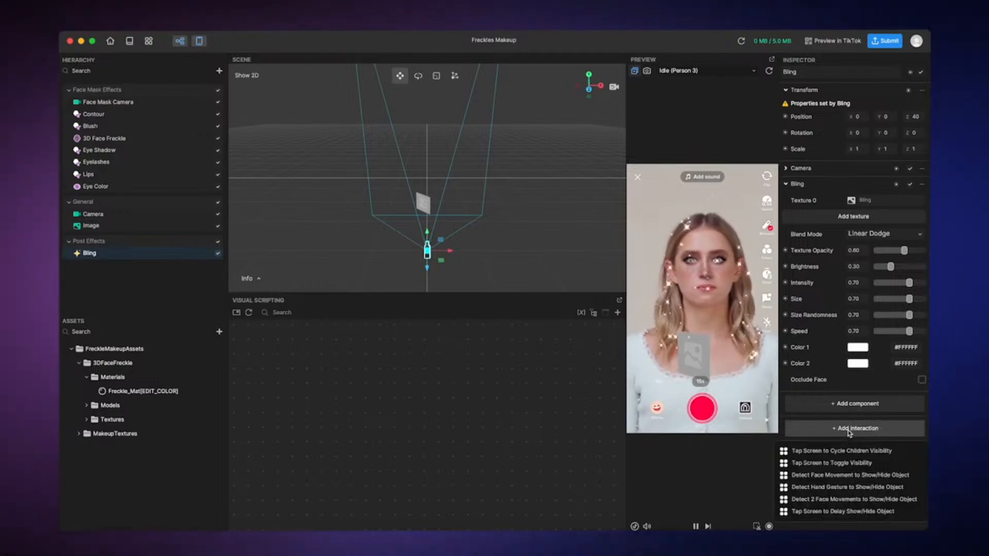
{"action": "left_click", "coordinate": [843, 463]}
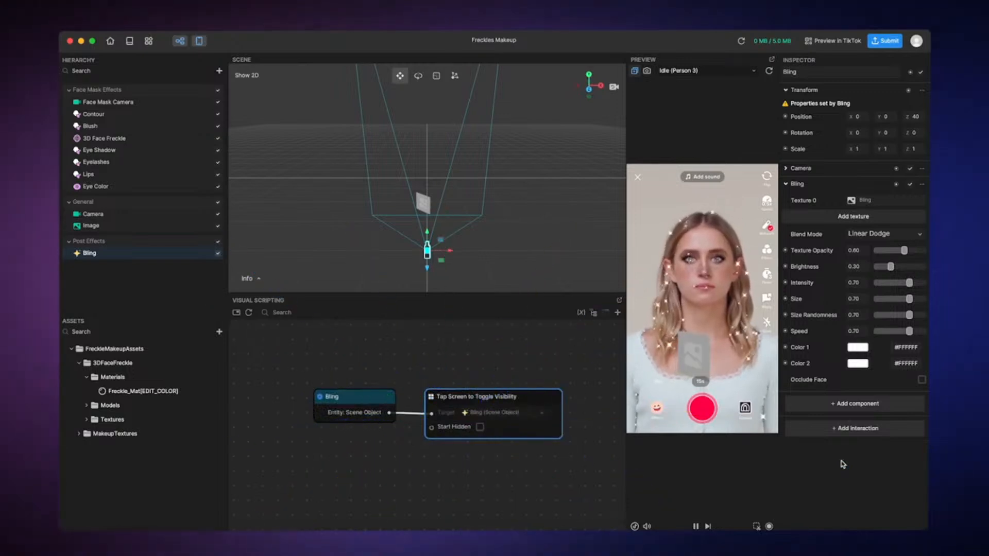
{"action": "left_click", "coordinate": [728, 312]}
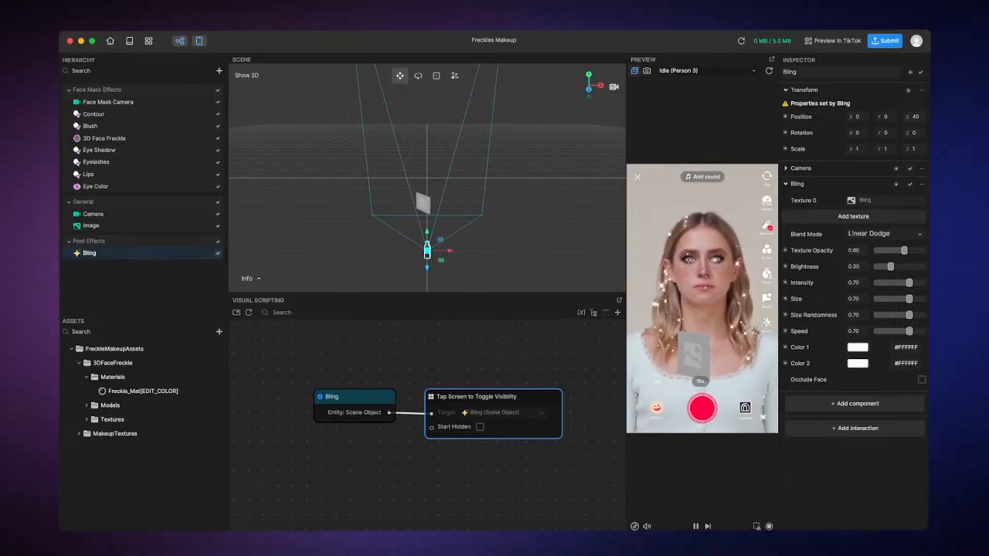
{"action": "left_click", "coordinate": [835, 42]}
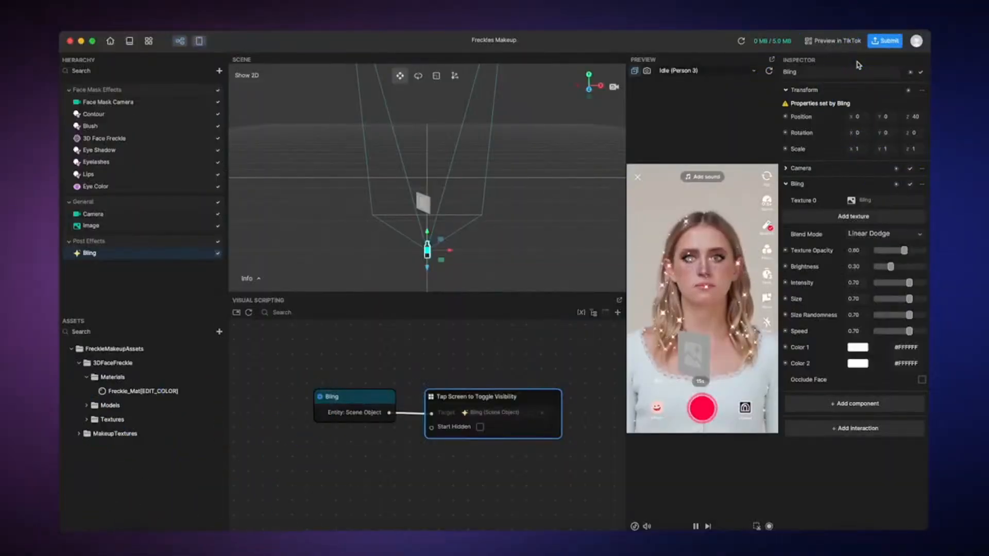
Upload the effect for submission as Sparkly Freckles Makeup, using eye_thumbnail.png from Downloads as its thumbnail
{"action": "left_click", "coordinate": [885, 42]}
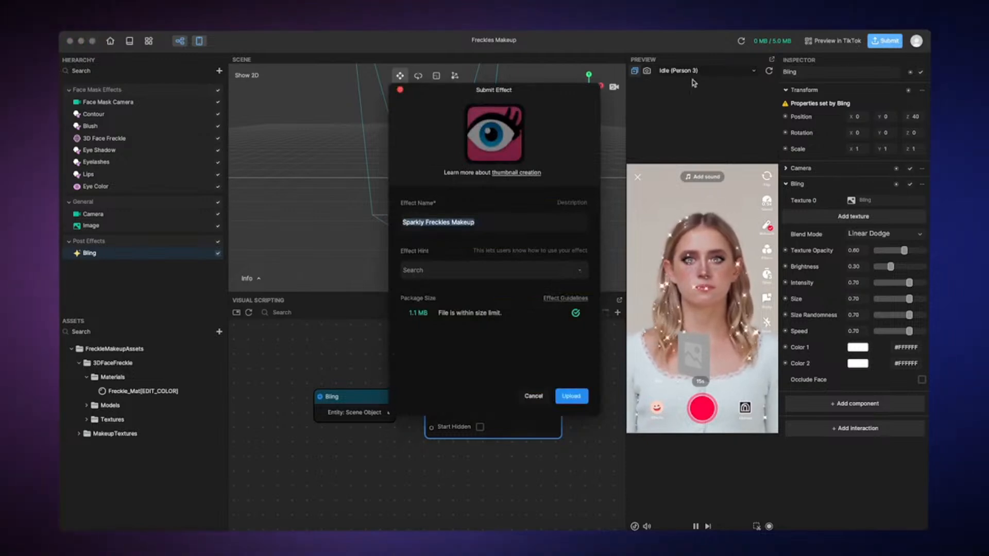
{"action": "left_click", "coordinate": [493, 136]}
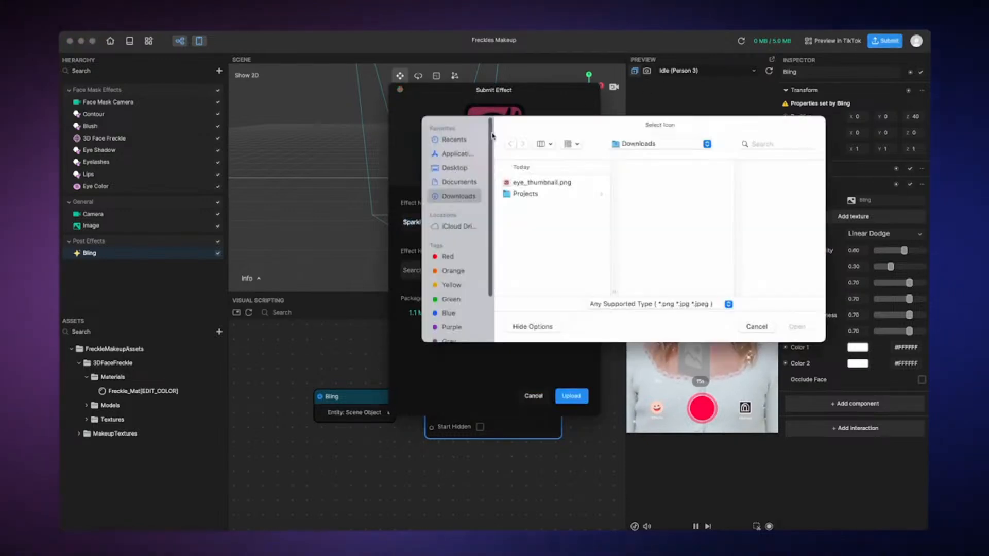
{"action": "left_click", "coordinate": [525, 183]}
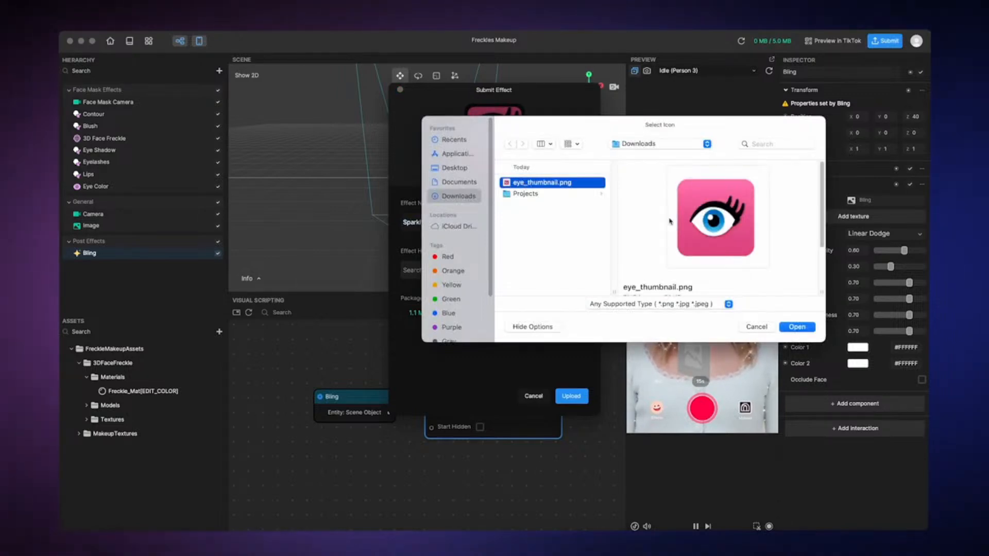
{"action": "left_click", "coordinate": [797, 327]}
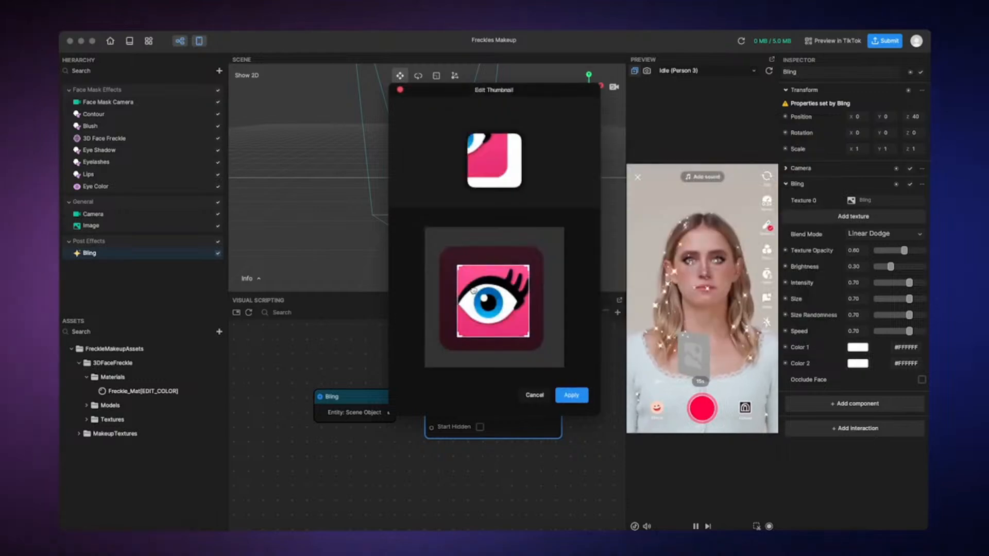
{"action": "left_click", "coordinate": [569, 396]}
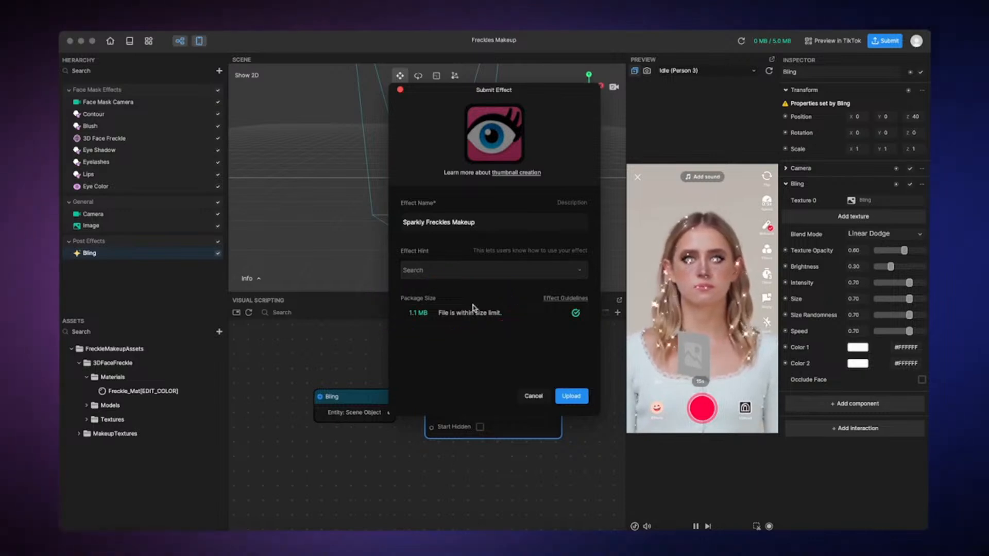
{"action": "left_click", "coordinate": [569, 396]}
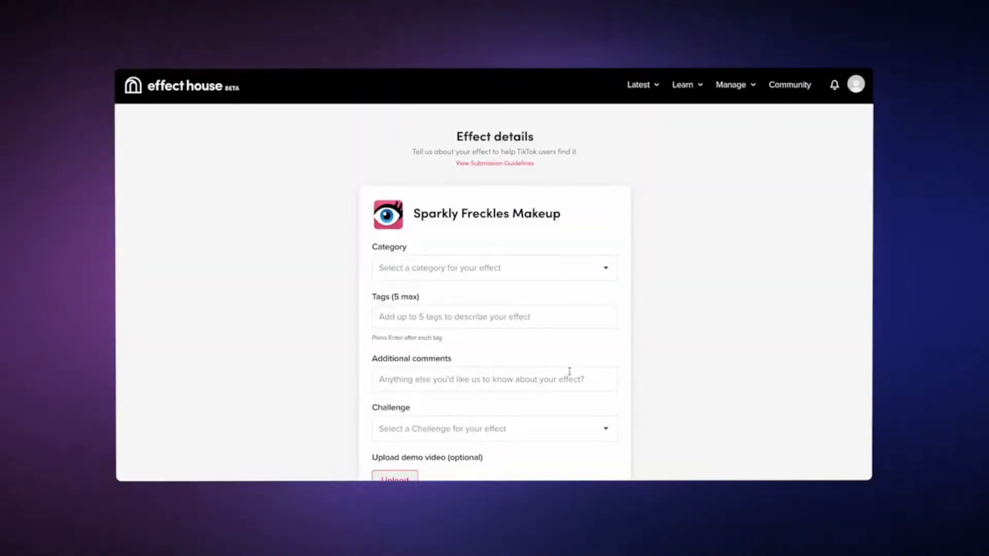
On the Effect House website's effect details form, set the category to Beauty and add the tag "sparkle"
{"action": "left_click", "coordinate": [531, 270]}
{"action": "scroll", "coordinate": [514, 342], "scroll_direction": "down", "scroll_amount": 2}
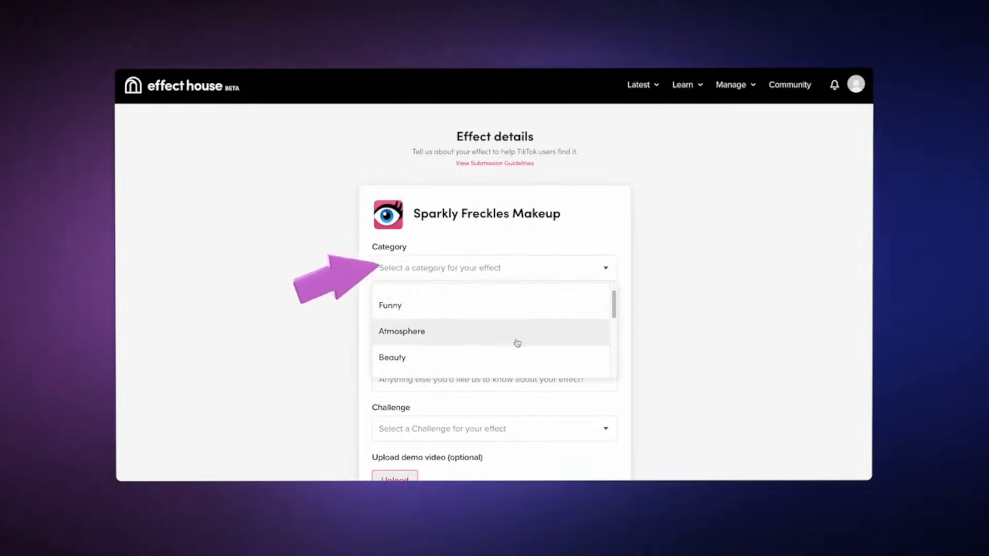
{"action": "left_click", "coordinate": [514, 355]}
{"action": "scroll", "coordinate": [662, 332], "scroll_direction": "down", "scroll_amount": 2}
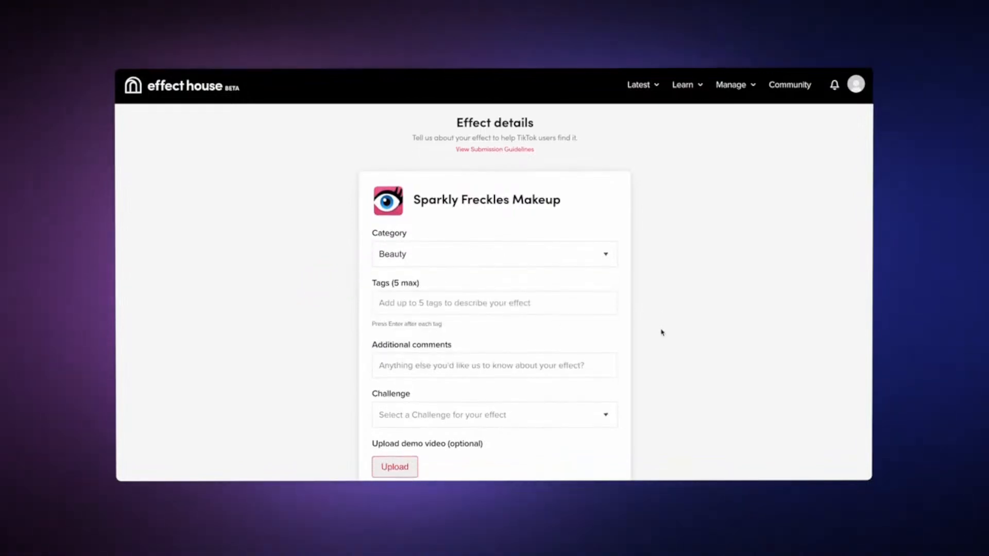
{"action": "left_click", "coordinate": [529, 256]}
{"action": "type", "text": "sparkle"}
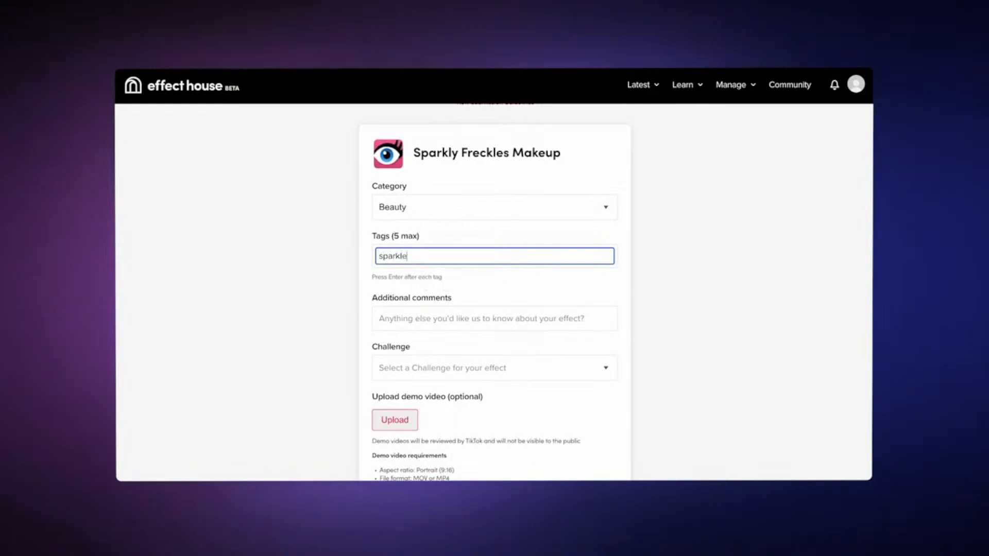
{"action": "key", "text": "Return"}
Review the available Challenge options without choosing one, and check the rest of the submission form
{"action": "scroll", "coordinate": [531, 262], "scroll_direction": "down", "scroll_amount": 1}
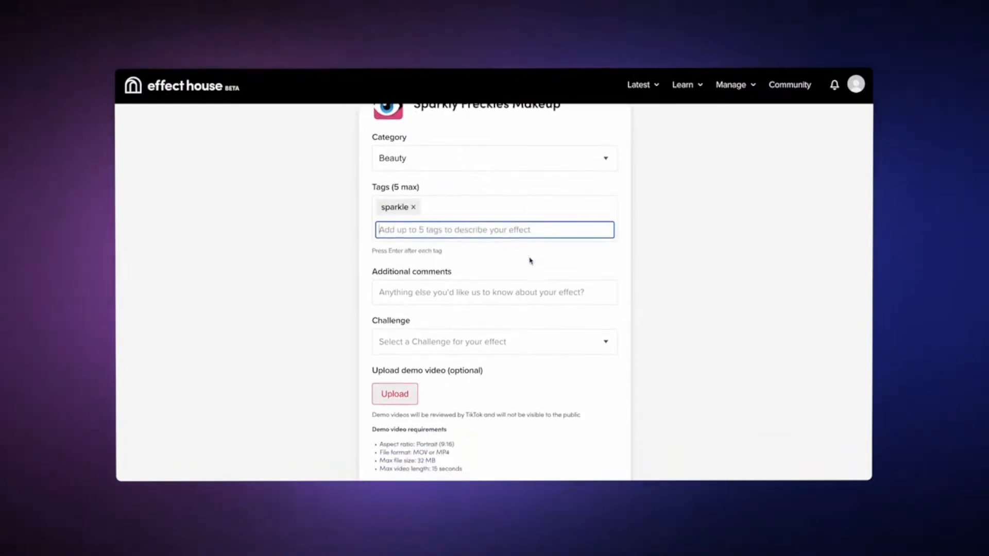
{"action": "left_click", "coordinate": [494, 342]}
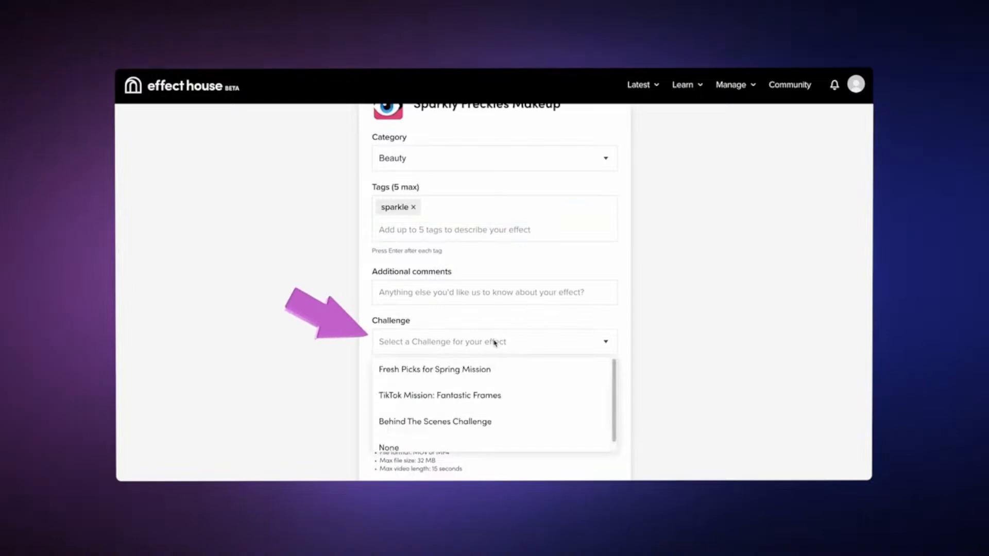
{"action": "left_click", "coordinate": [524, 342]}
{"action": "scroll", "coordinate": [534, 391], "scroll_direction": "down", "scroll_amount": 2}
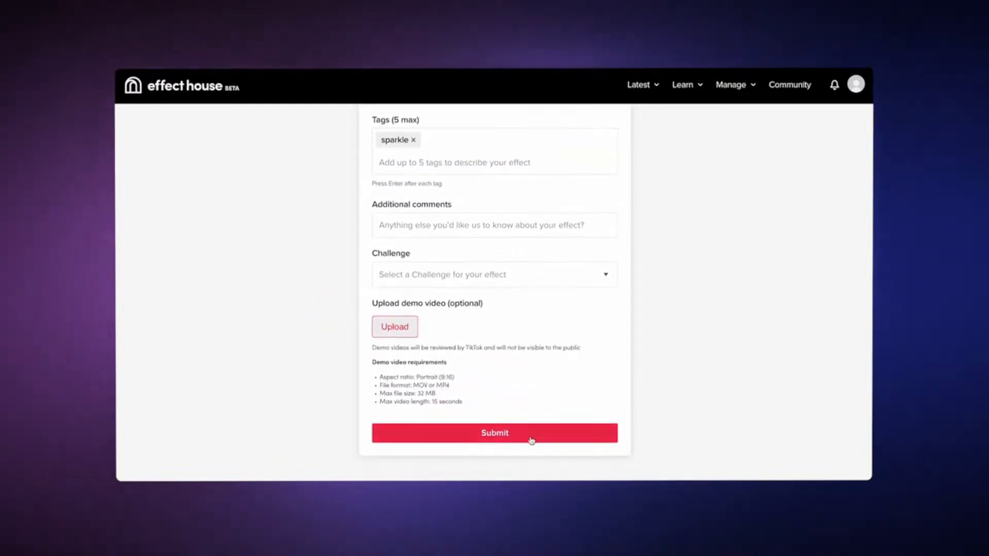